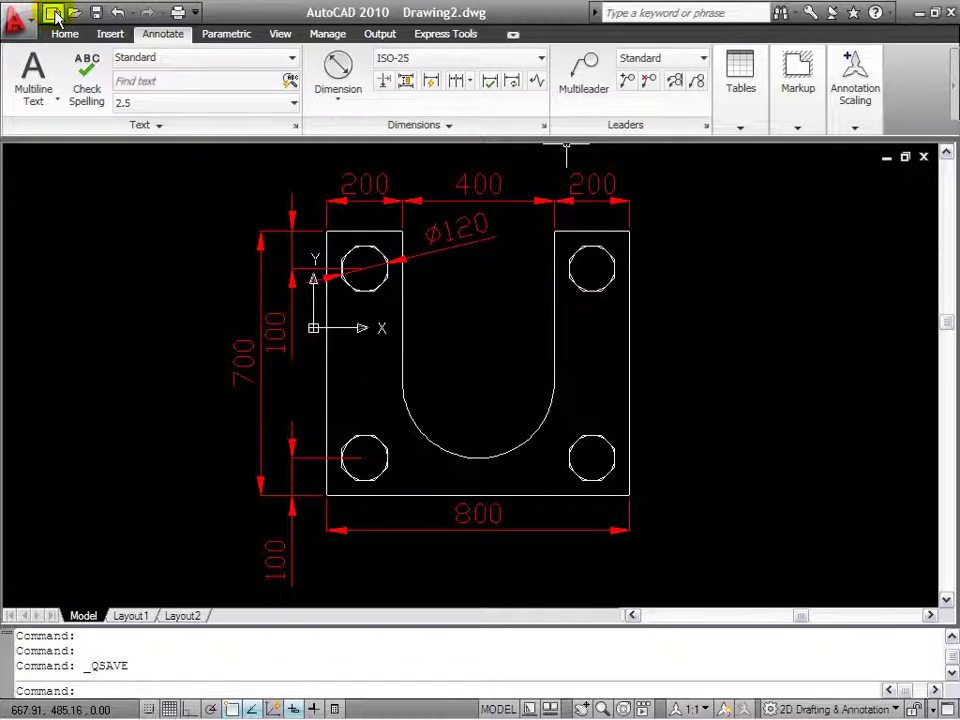
Create a new drawing from the acadiso.dwt template
left_click(55, 15)
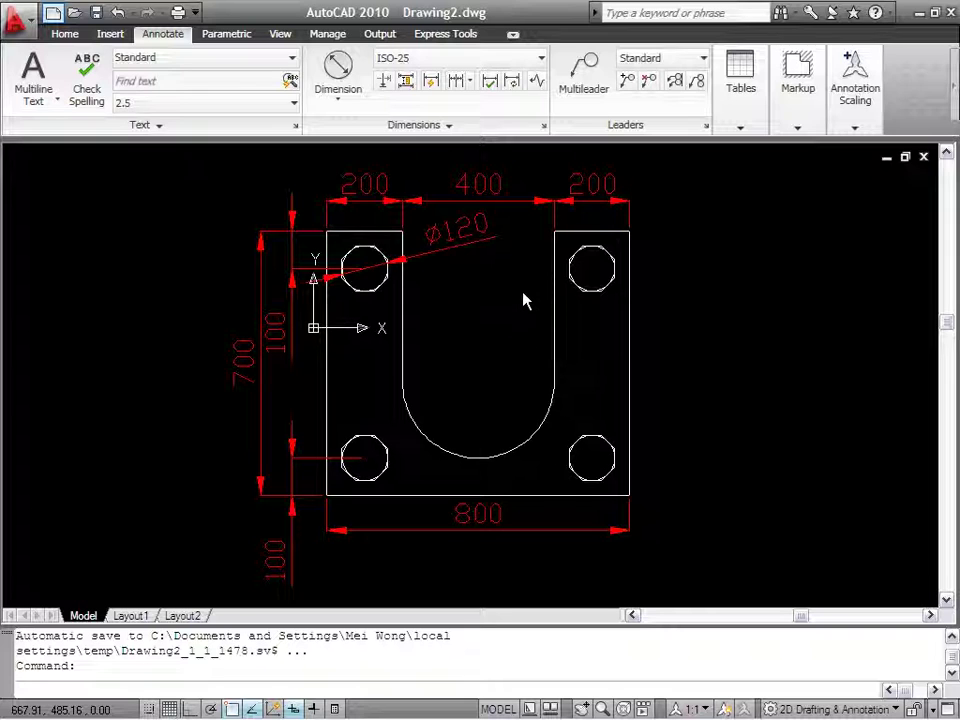
key("ctrl+n")
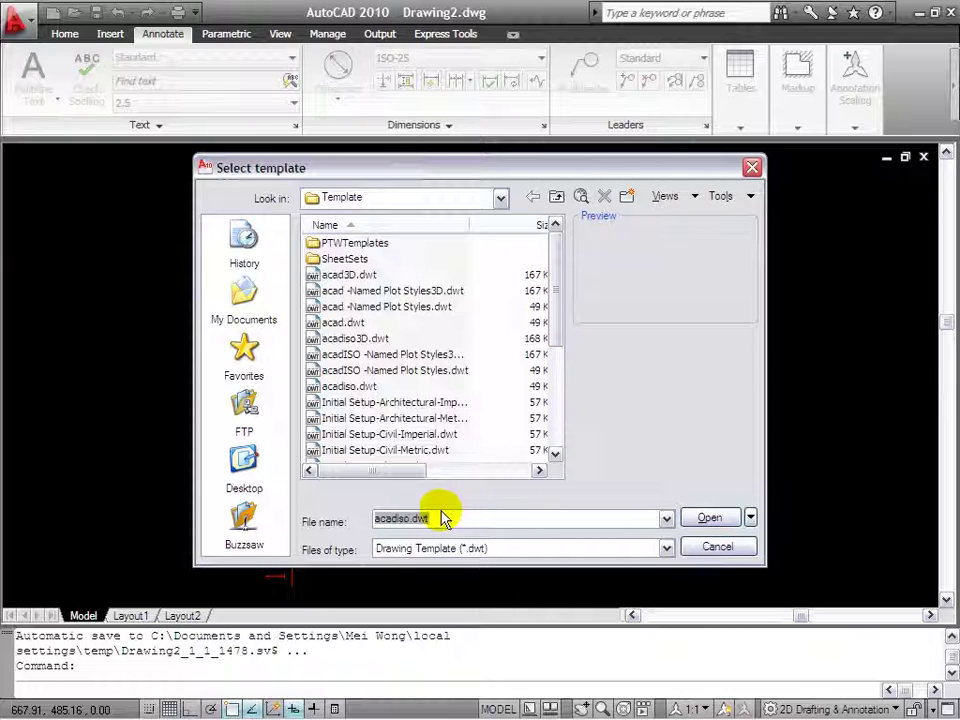
left_click(709, 517)
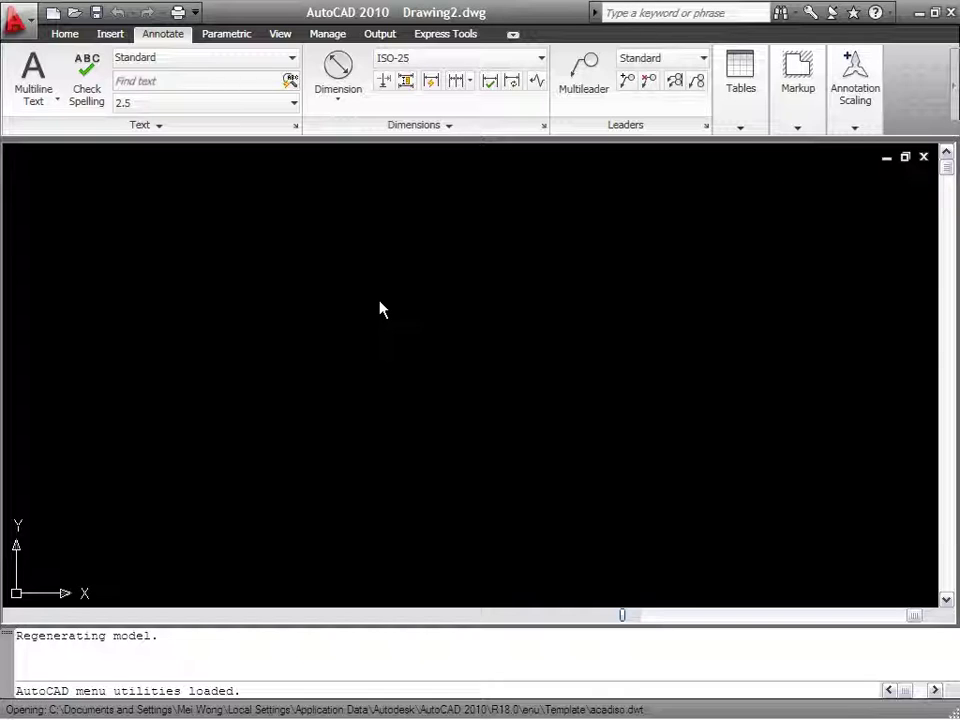
Draw the plate's left side as a 700-unit line downward and its base as an 800-unit line to the right, with Ortho on
left_click(65, 35)
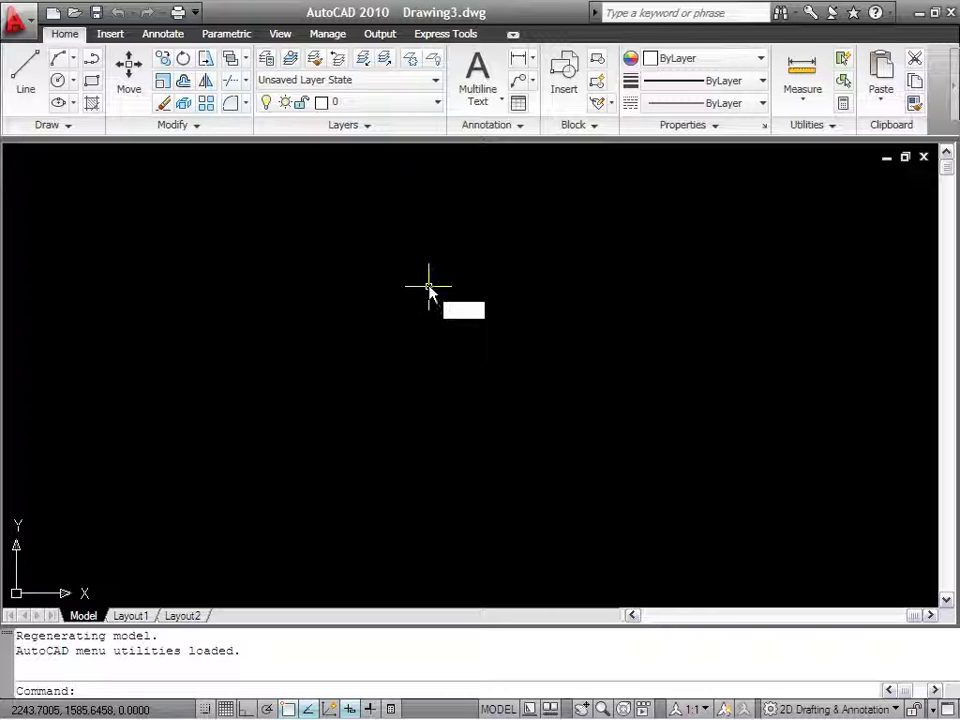
type("l")
key("Return")
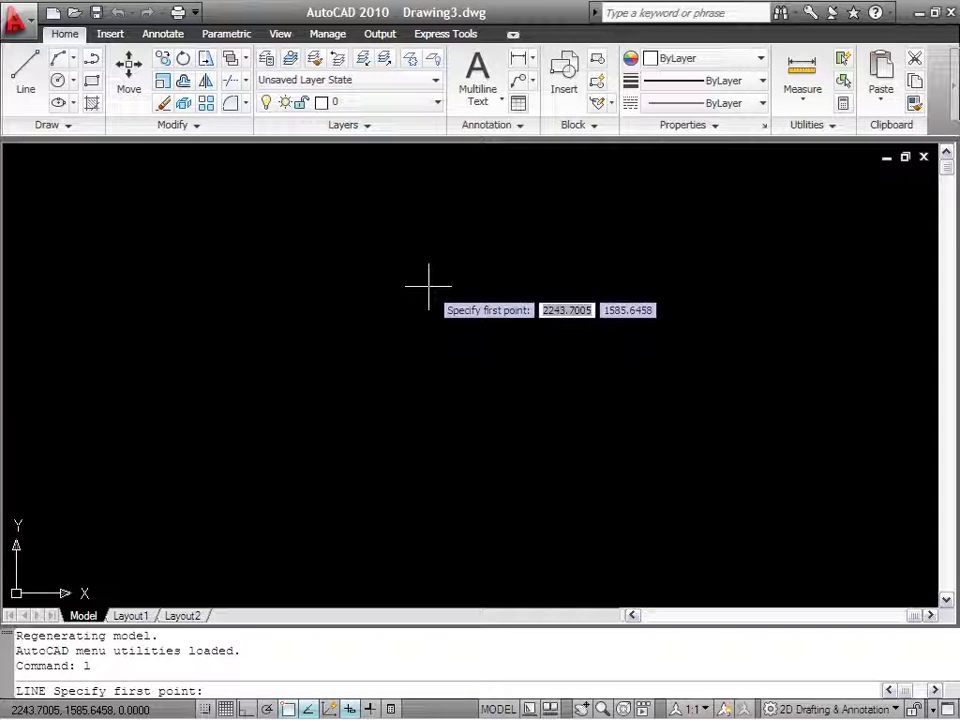
left_click(269, 242)
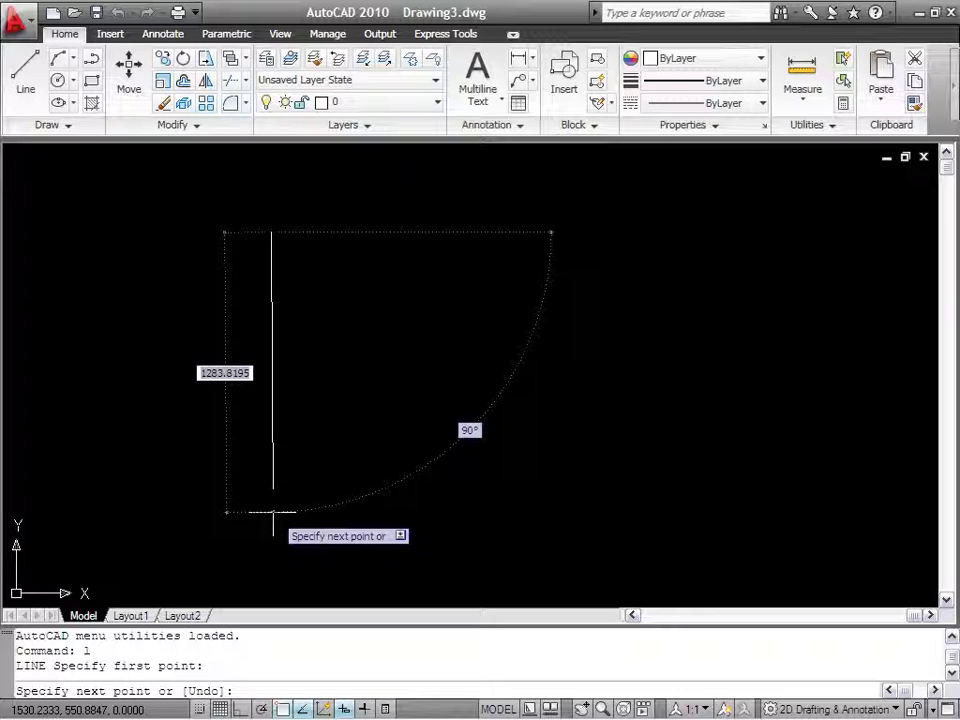
key("F8")
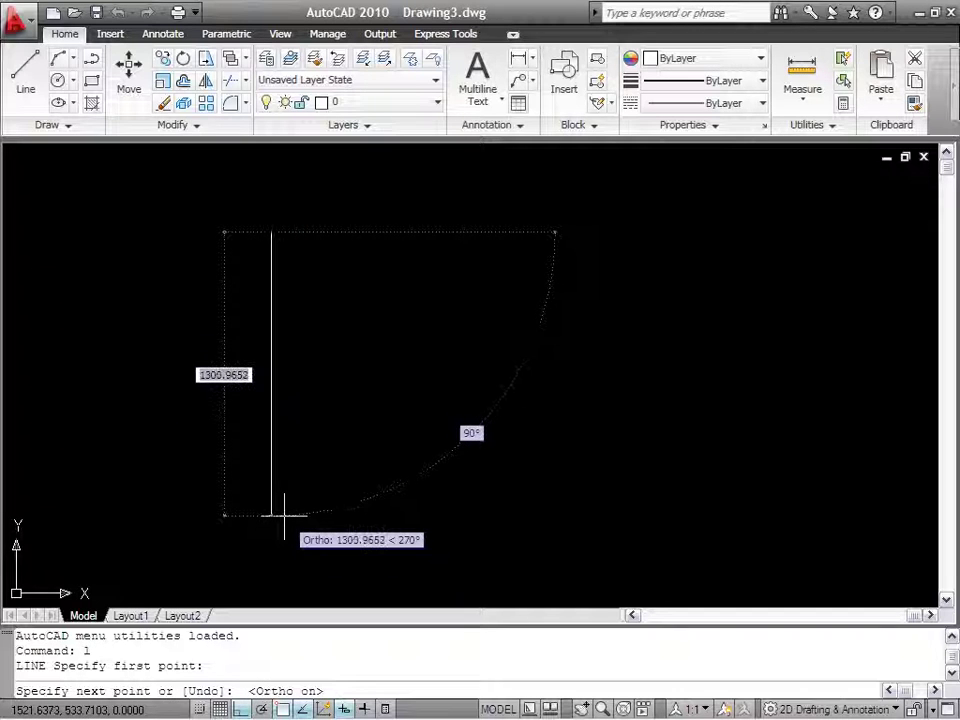
type("700")
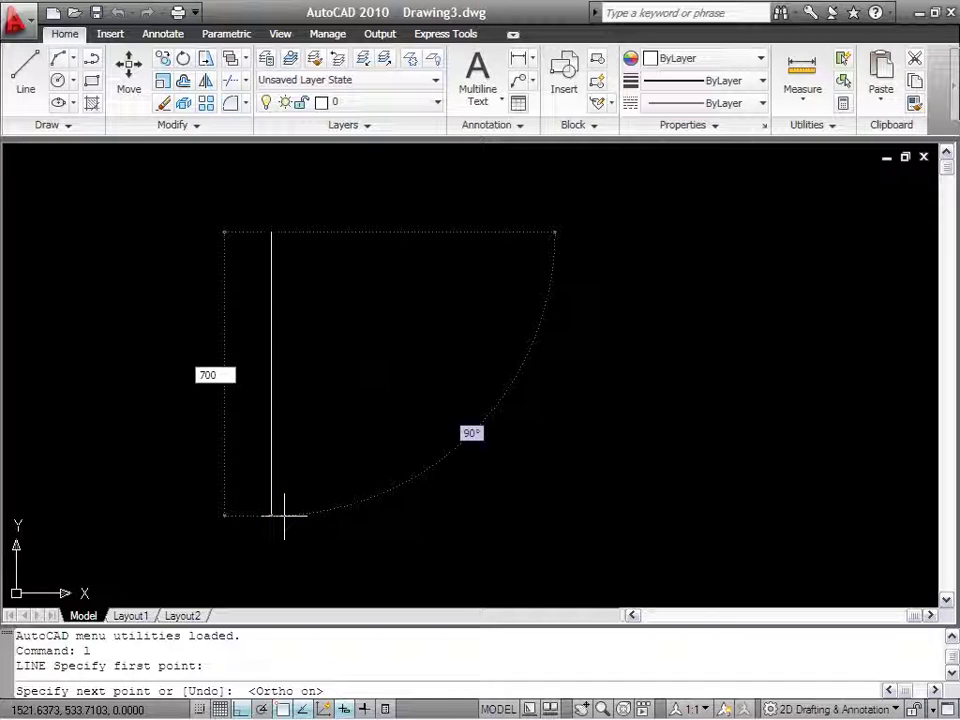
key("Return")
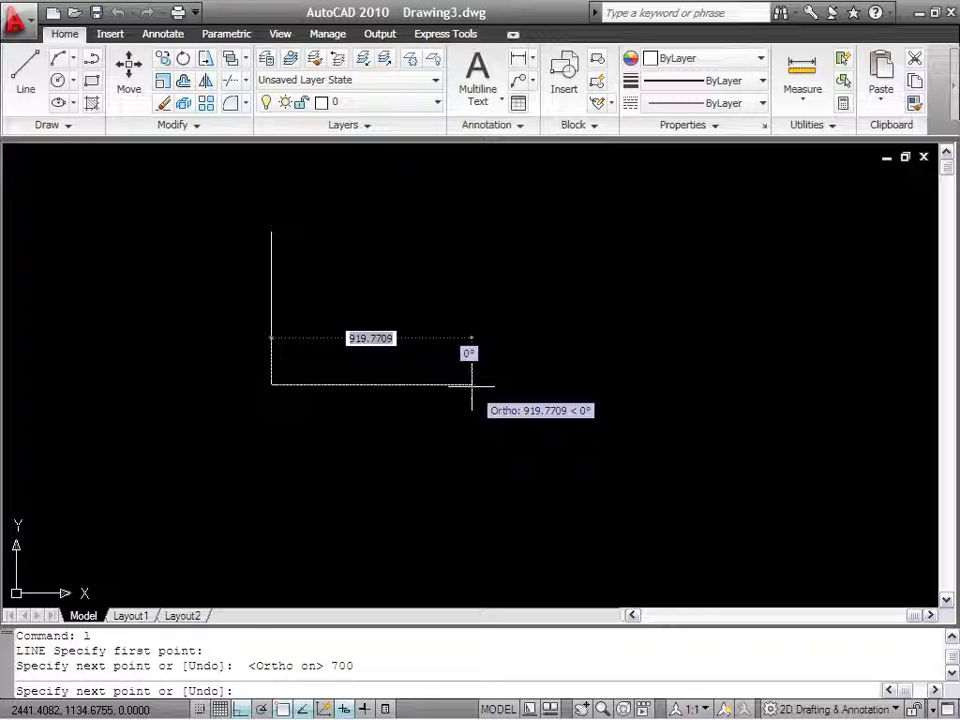
type("800")
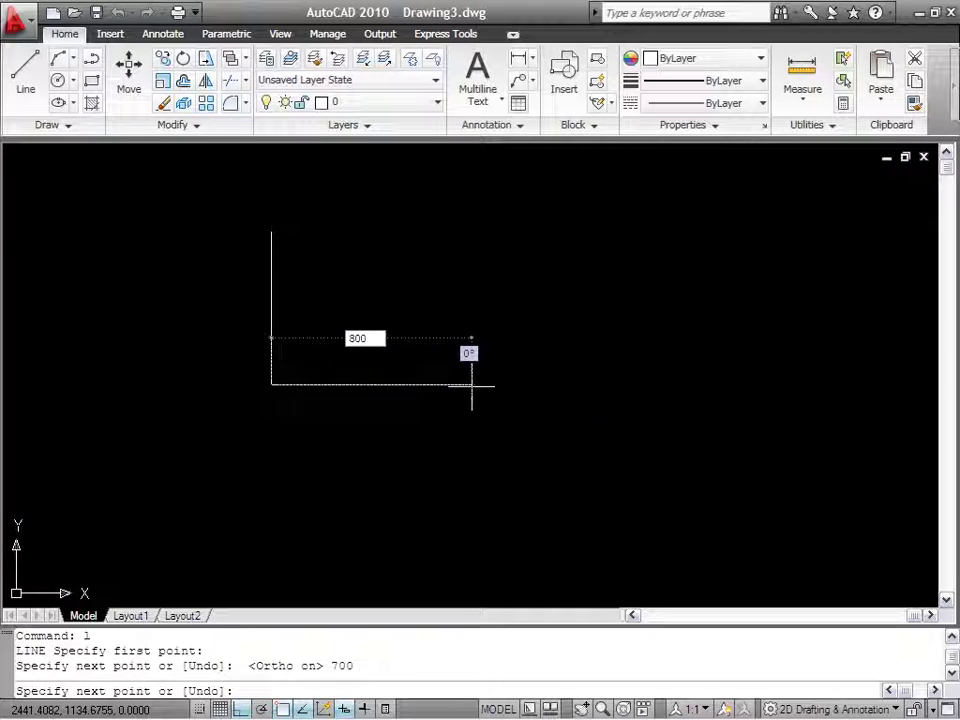
key("Return")
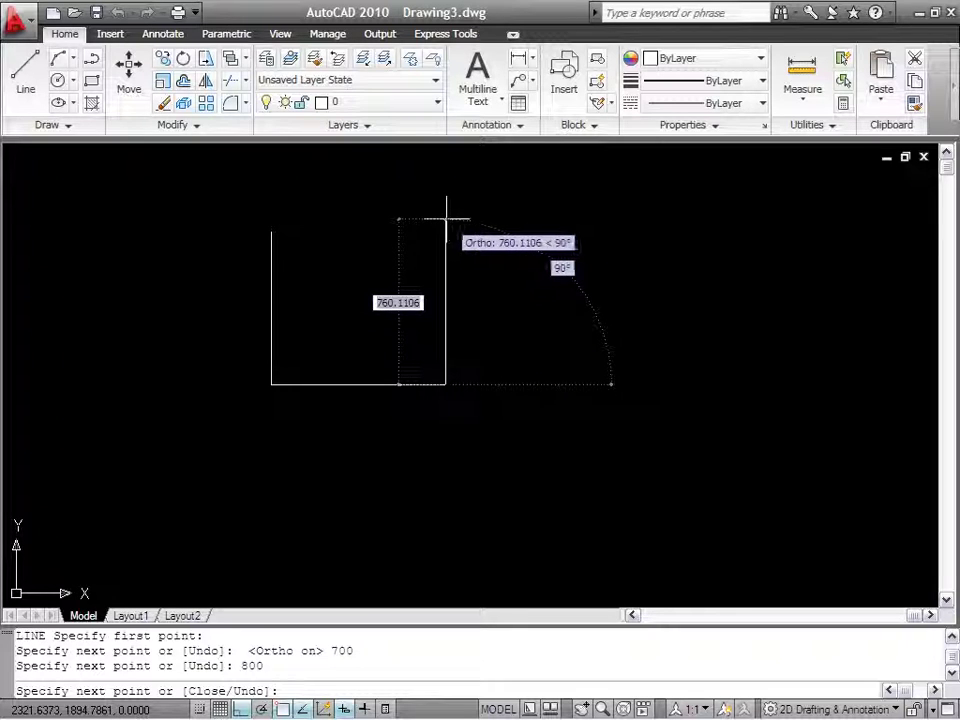
Continue the outline upward to align with the left side's top end, and add a 200-unit top segment toward the left
scroll(439, 218, "up", 1)
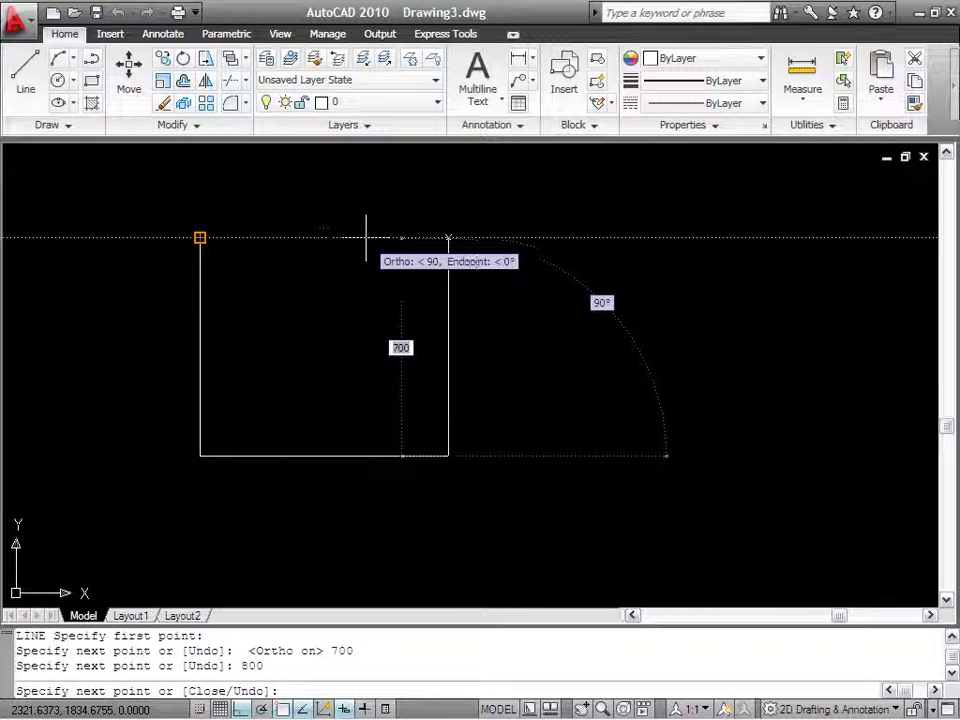
left_click(375, 236)
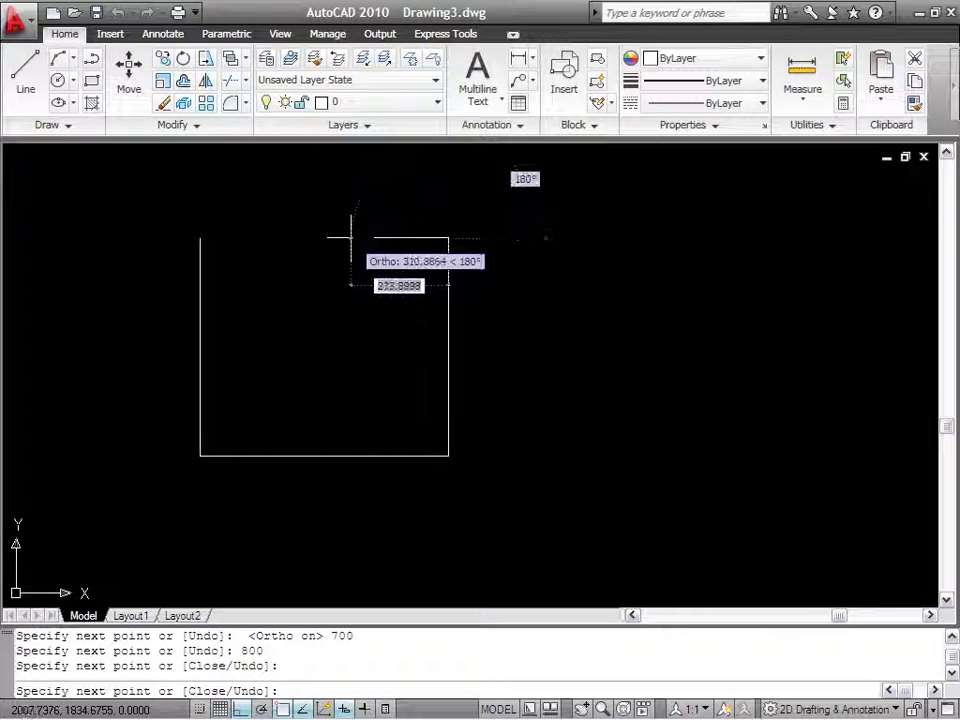
type("200")
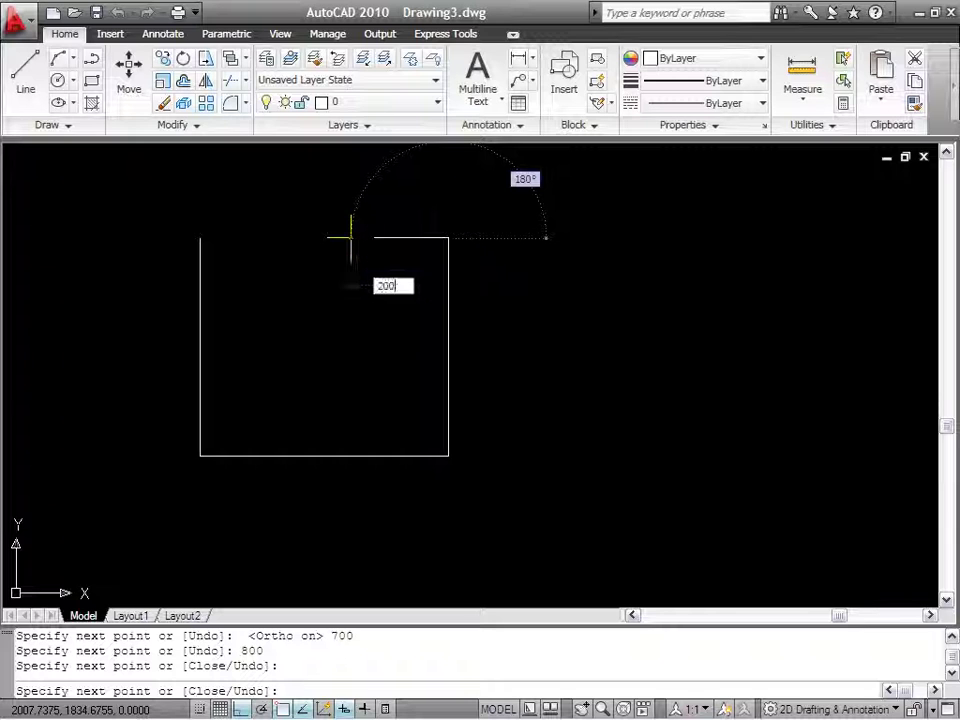
key("Return")
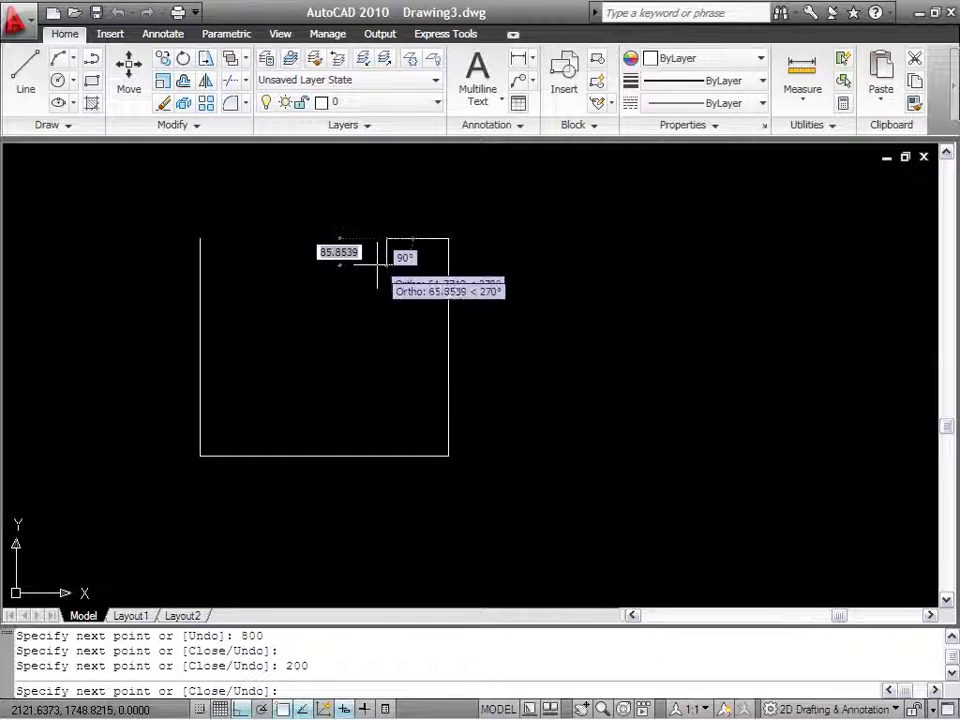
Switch to Drawing2.dwg and add a vertical linear dimension to the right straight edge of the U-shaped slot
key("ctrl+Tab")
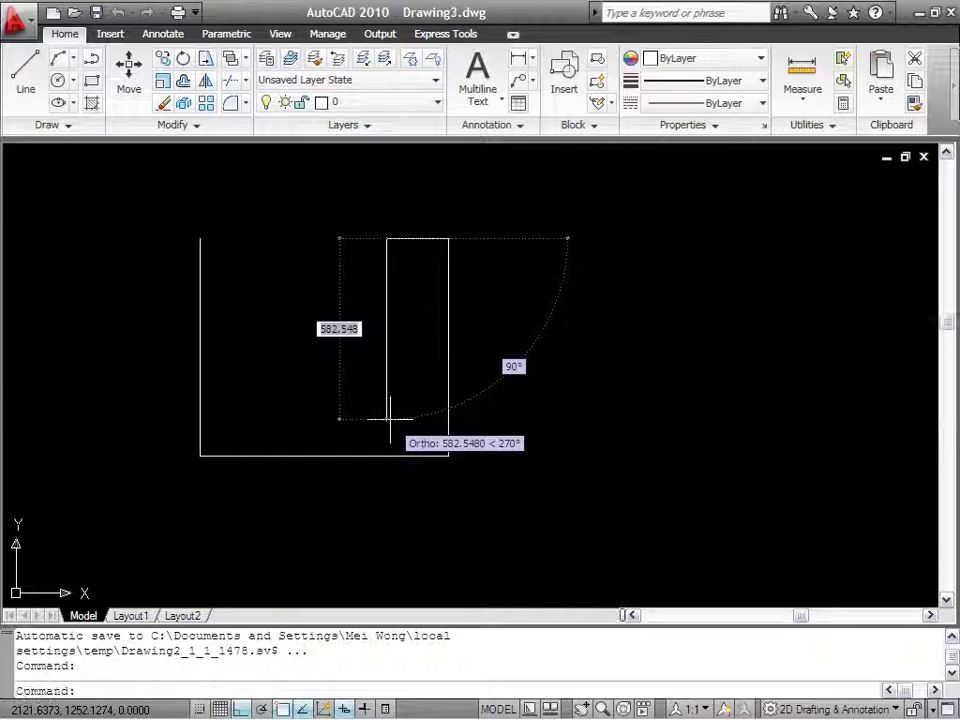
middle_click_drag(561, 332, 499, 354)
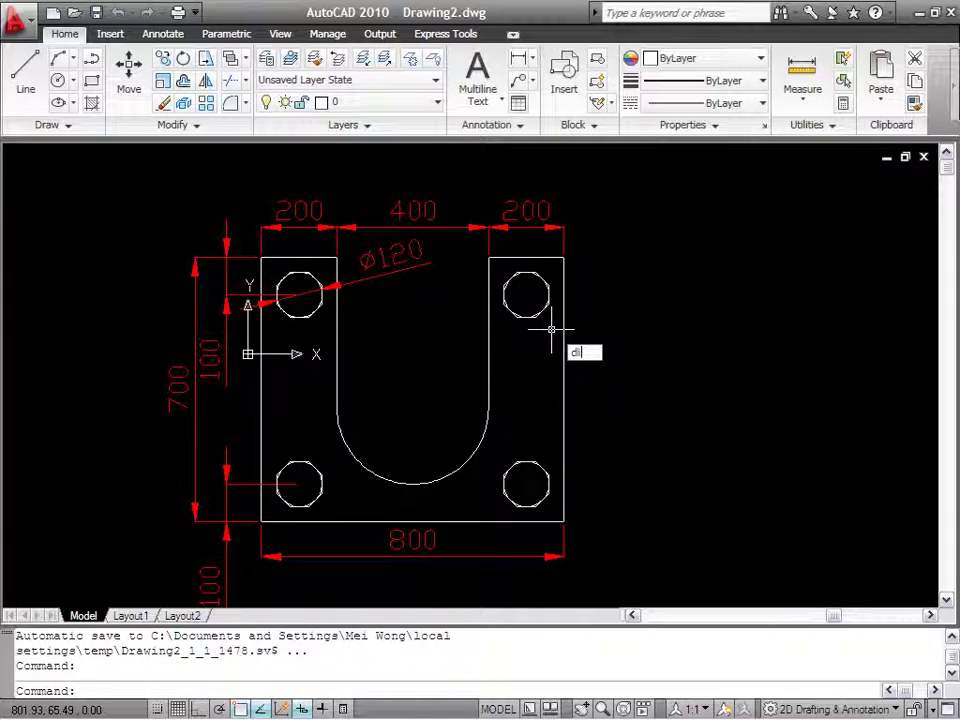
key("Return")
left_click(488, 258)
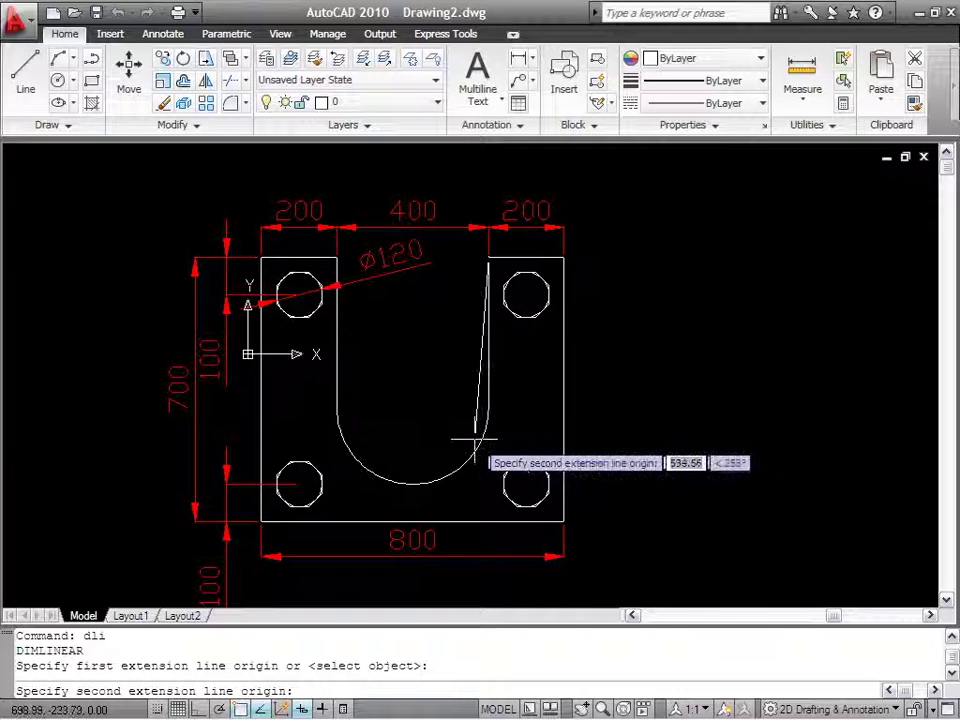
left_click(488, 408)
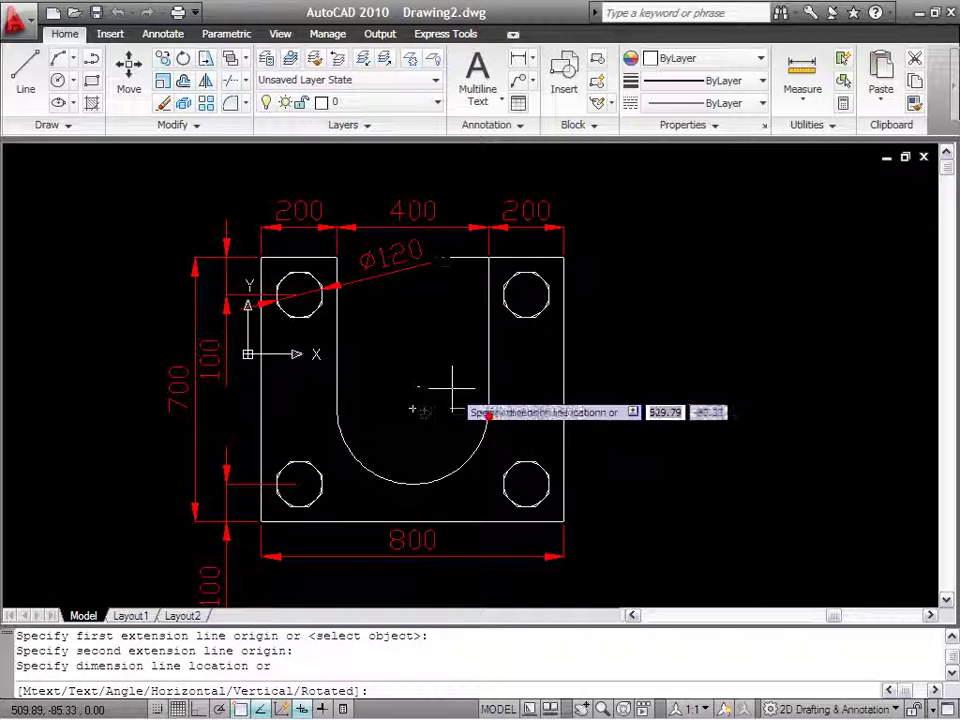
left_click(452, 394)
key("Escape")
Match the slot depth dimension's properties to the red 200 dimension above the right arm
type("ma")
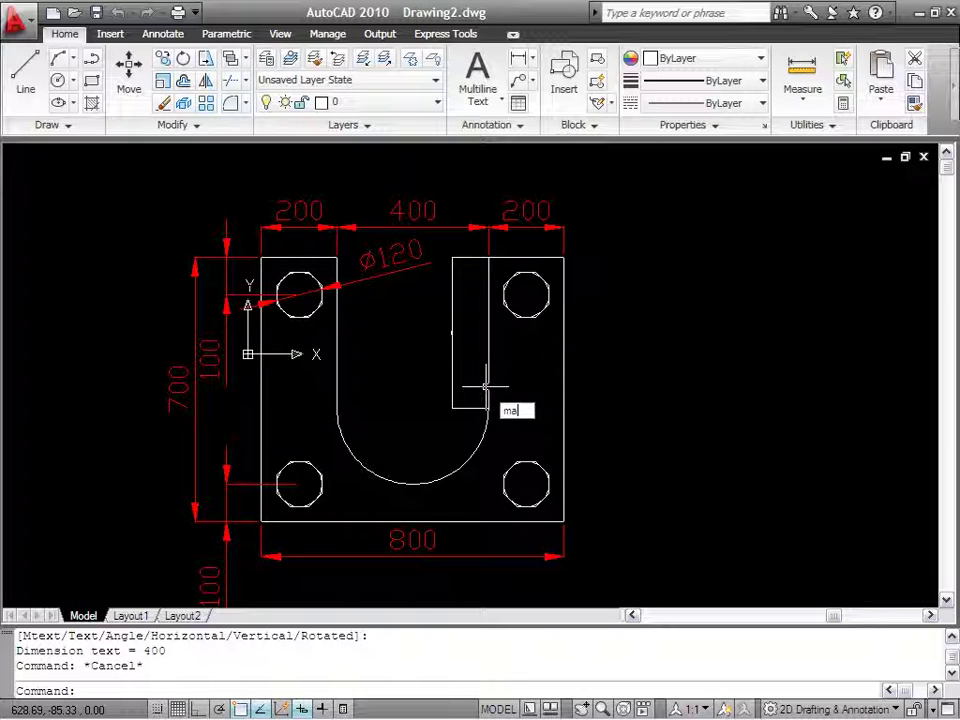
key("Return")
left_click(521, 226)
left_click(464, 334)
left_click(449, 338)
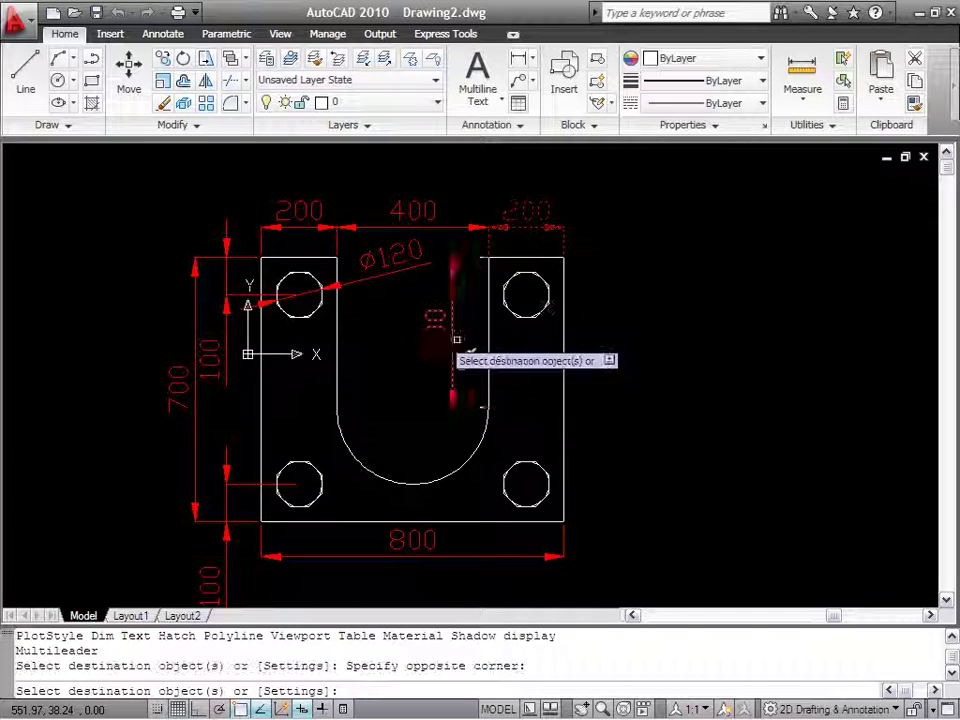
key("Escape")
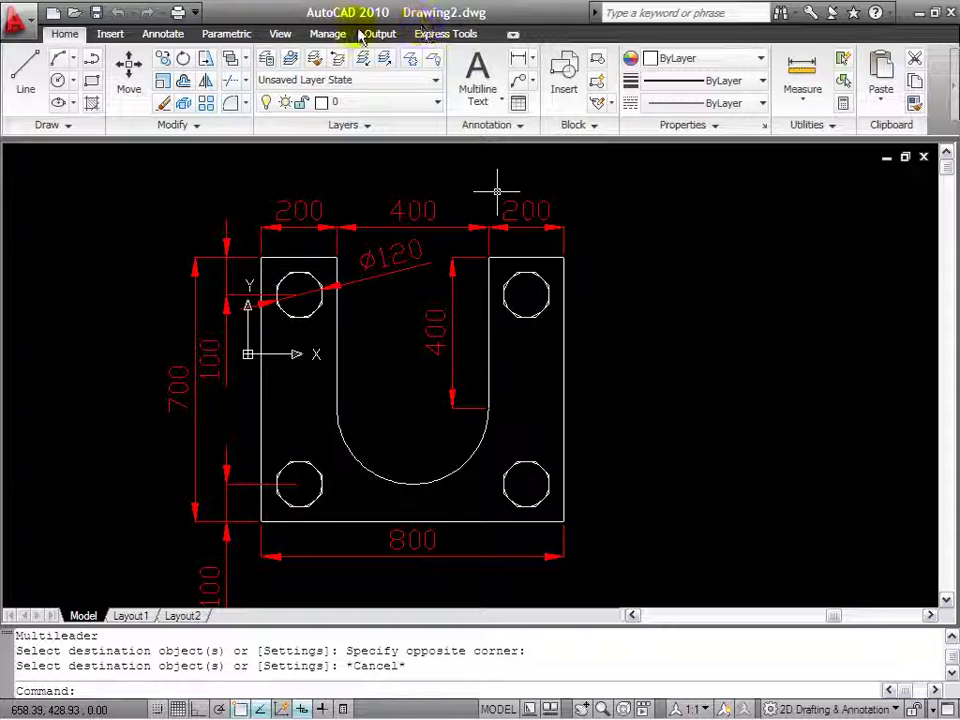
Return to Drawing3.dwg and finish the line with a 400-unit segment downward for the slot's right edge
key("ctrl+Tab")
key("ctrl+Tab")
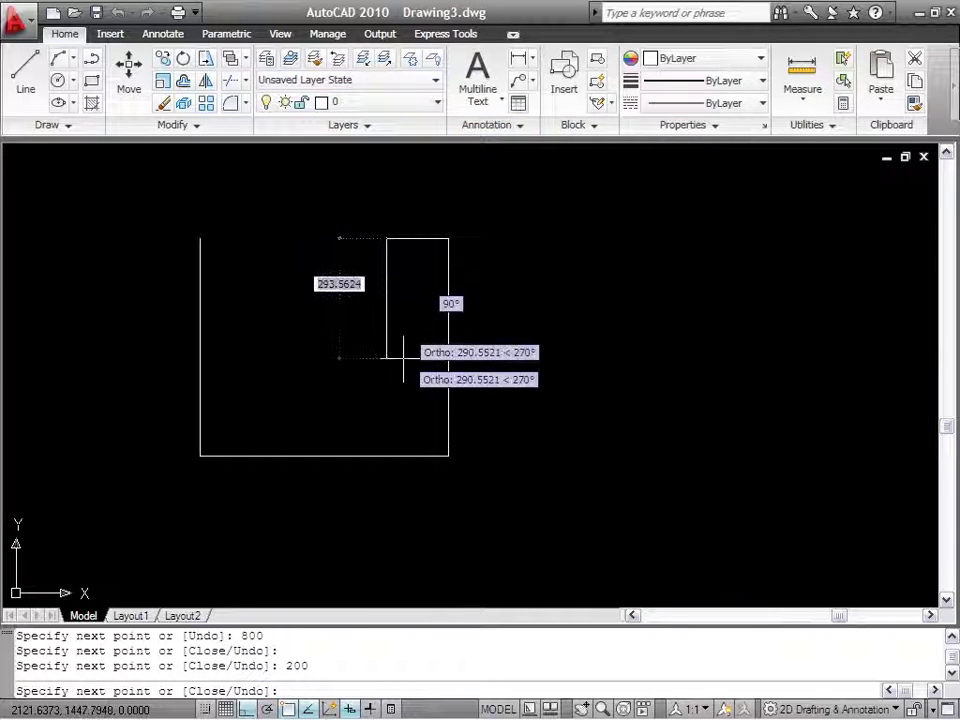
type("400")
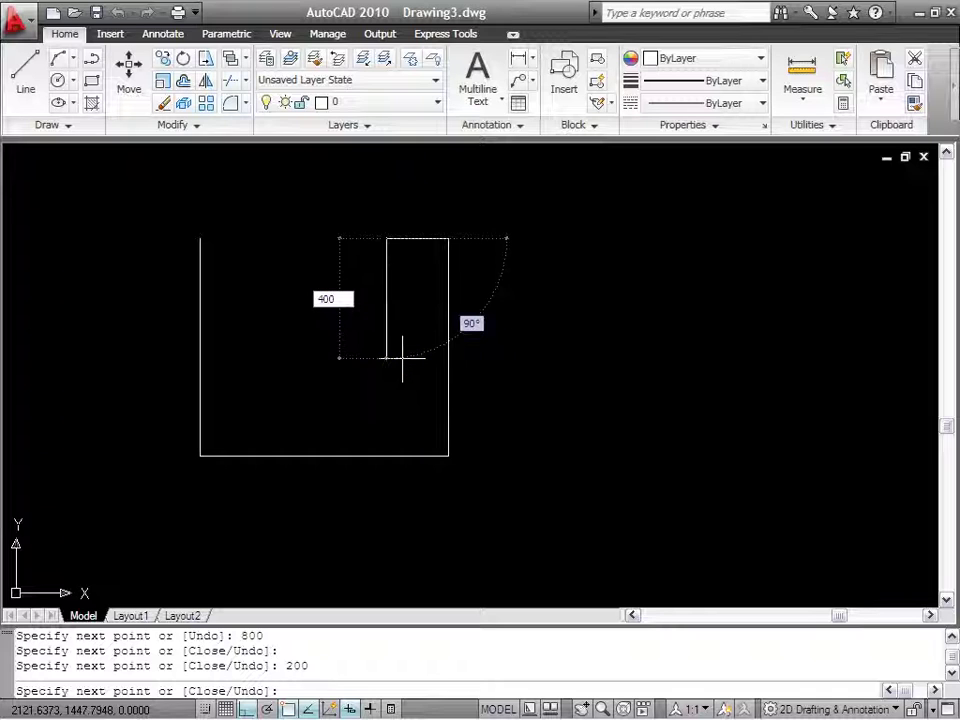
key("Return")
key("Return")
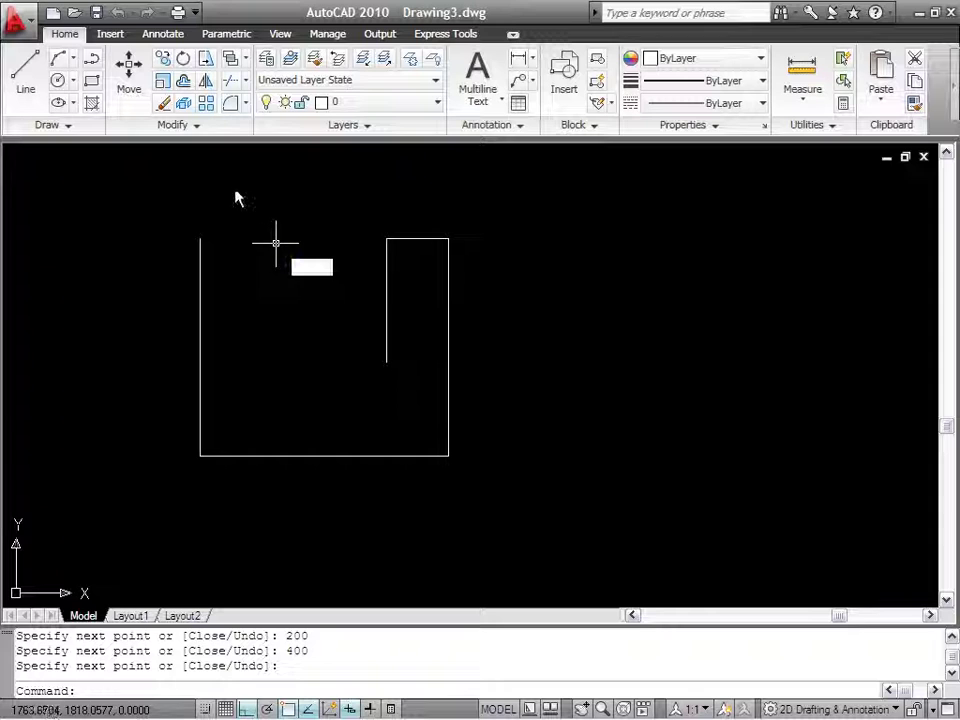
From the left side's top end, draw a 200-unit line to the right and a slot edge down level with the opposite edge's lower end
type("l")
key("Return")
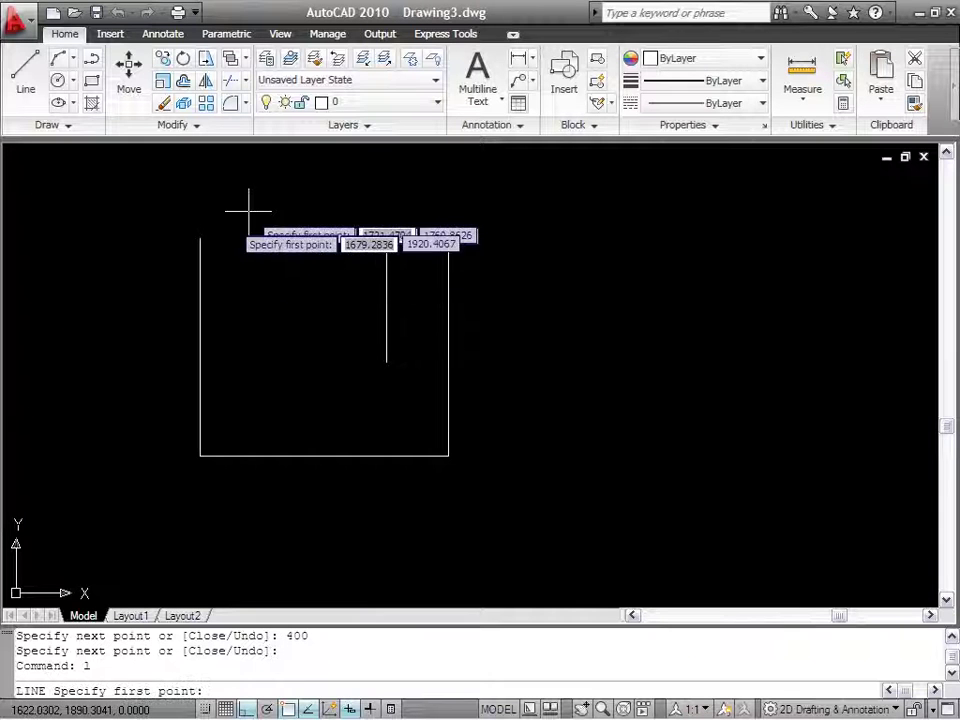
left_click(200, 238)
type("200")
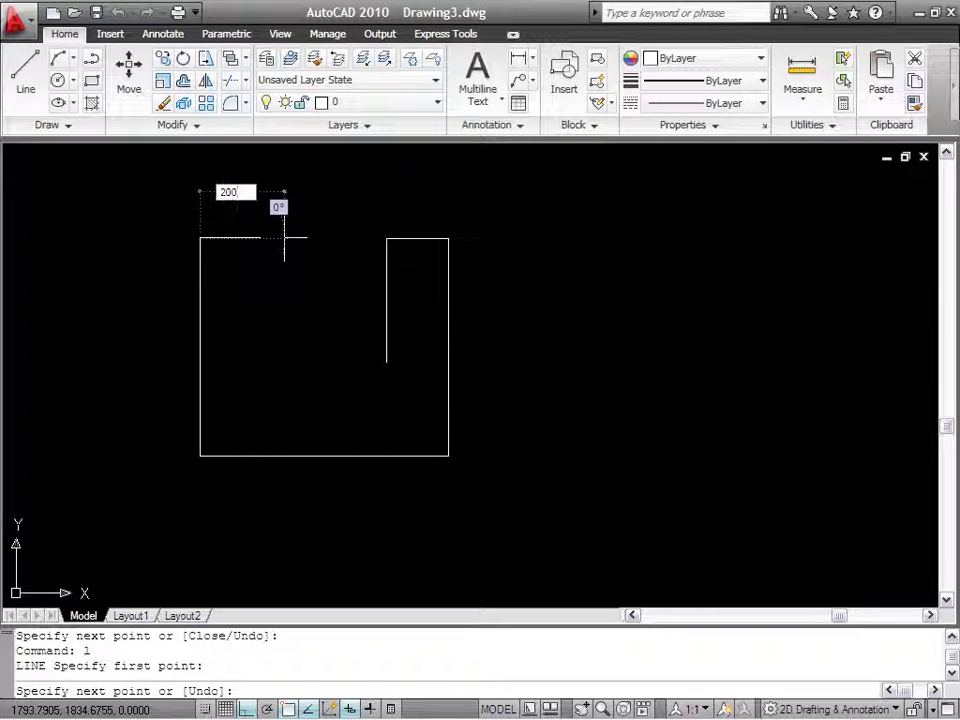
key("Return")
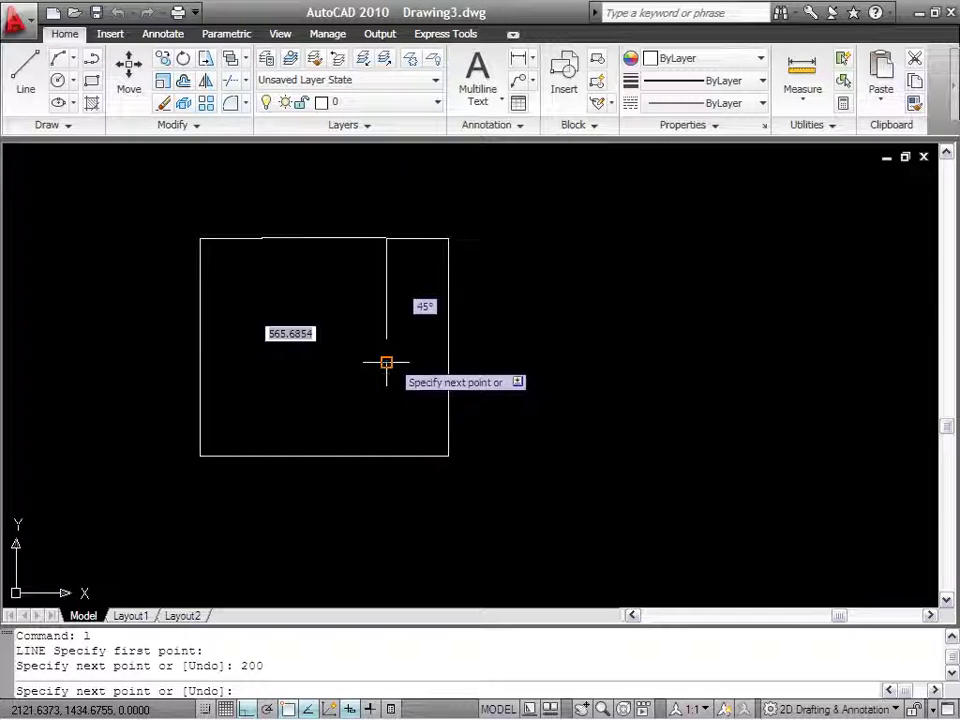
left_click(303, 362)
key("Escape")
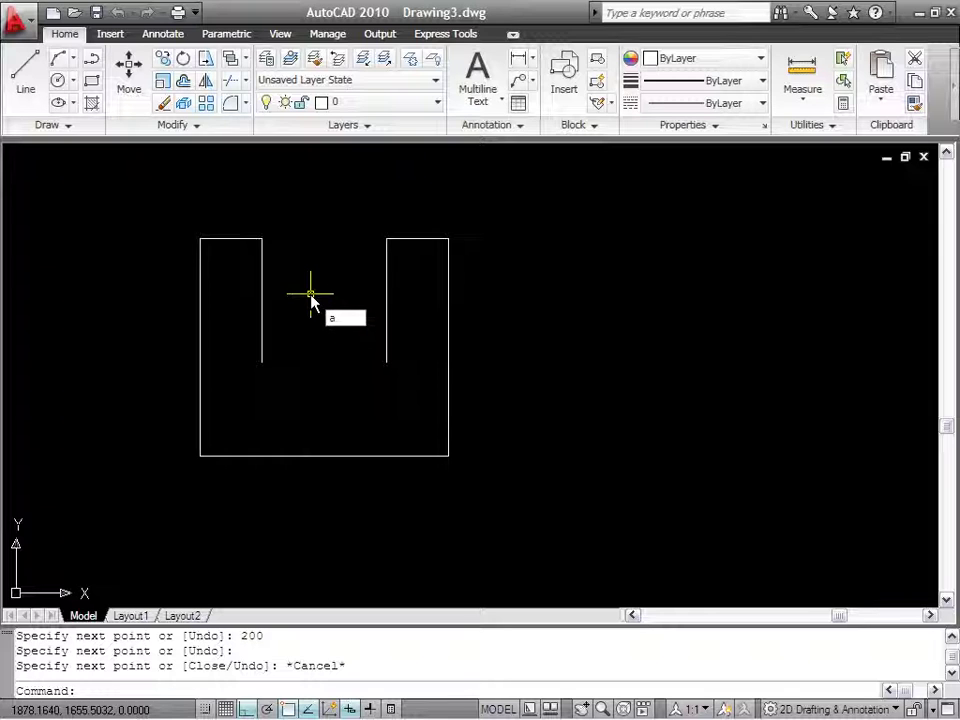
Draw the slot's bottom arc from the left edge's lower end to the right edge's lower end, centred 200 units inward from the right end
key("Return")
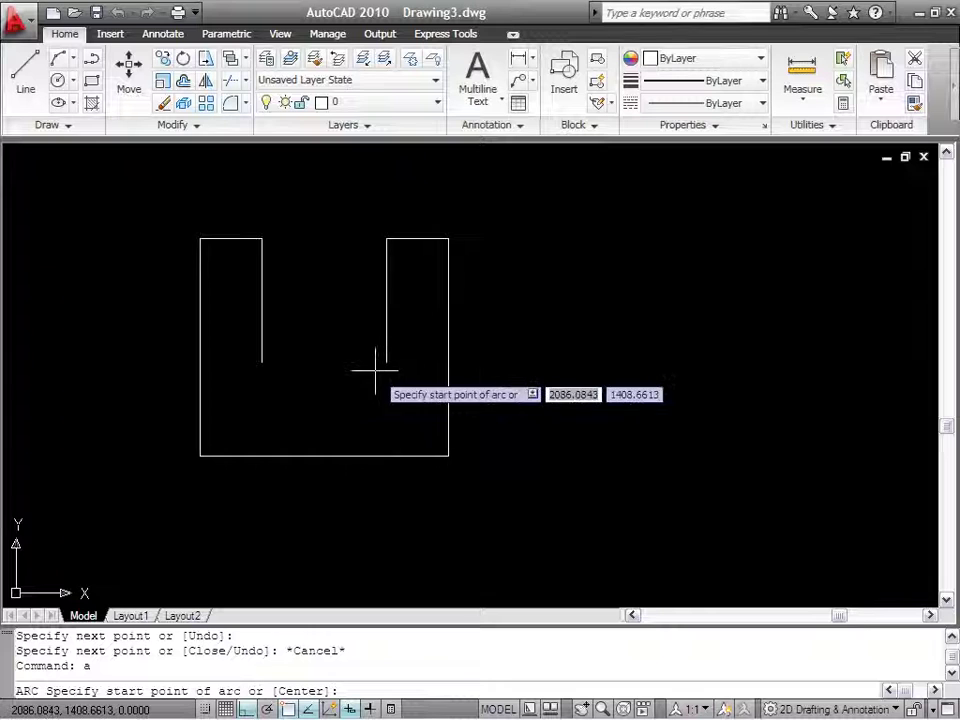
left_click(261, 362)
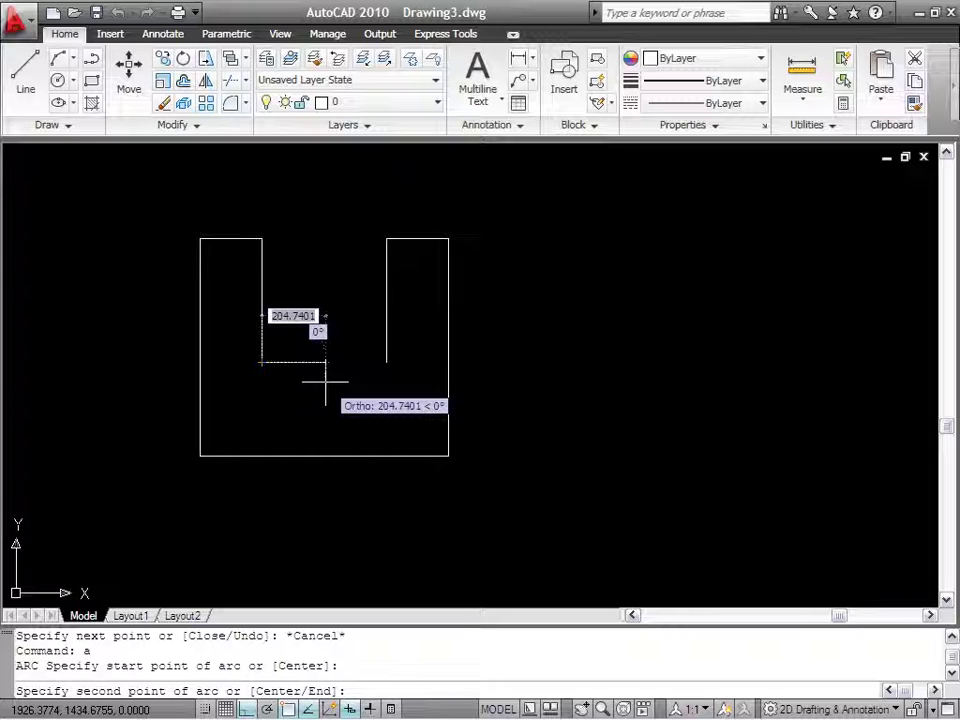
key("F8")
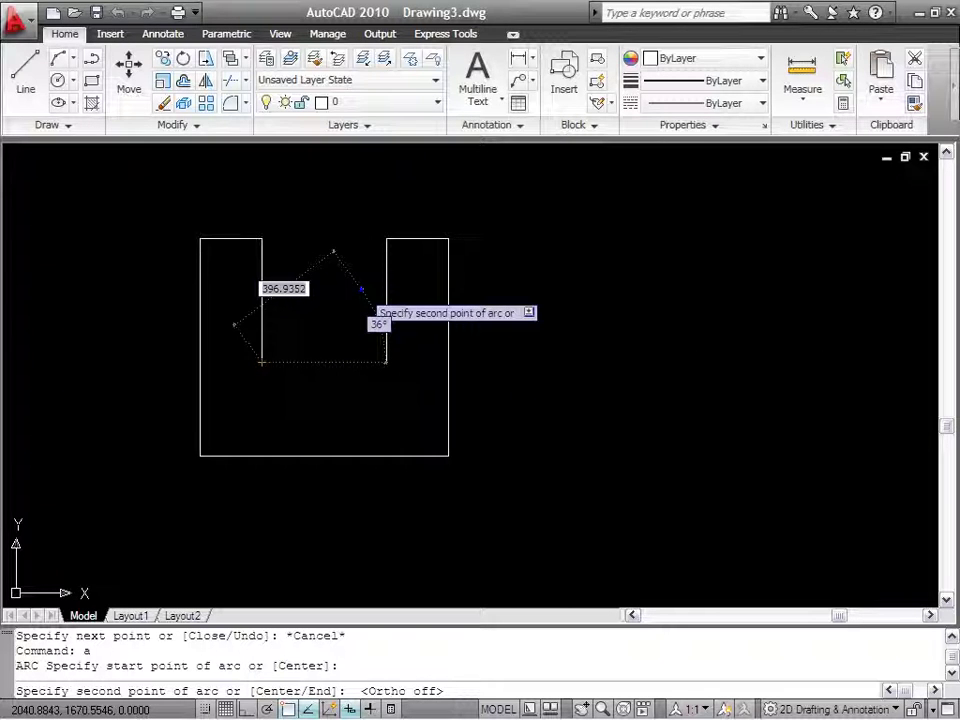
right_click(346, 318)
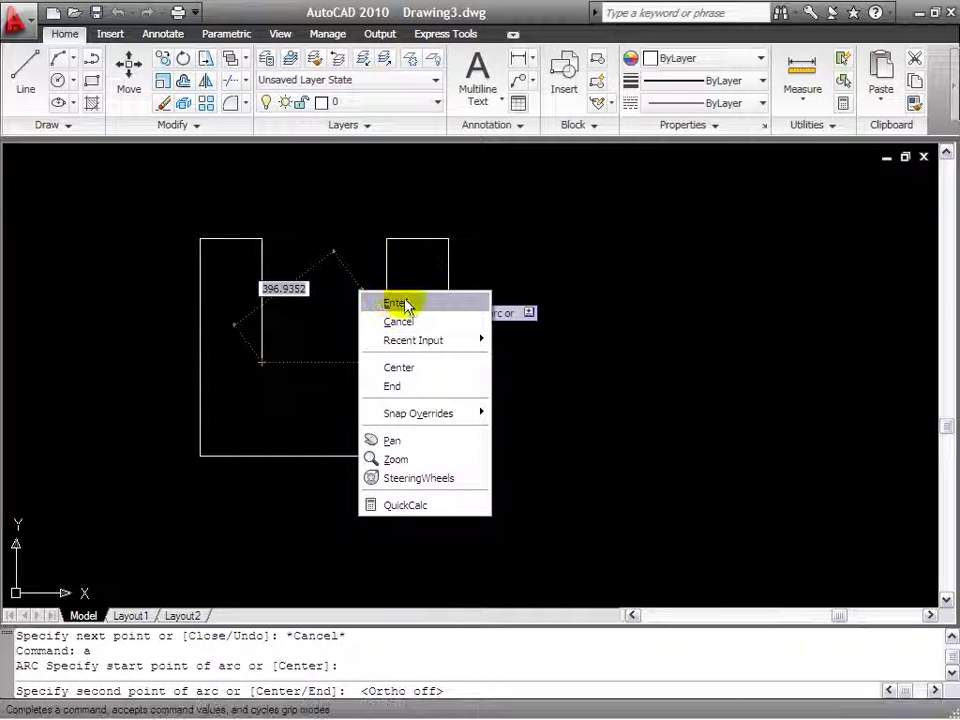
left_click(391, 386)
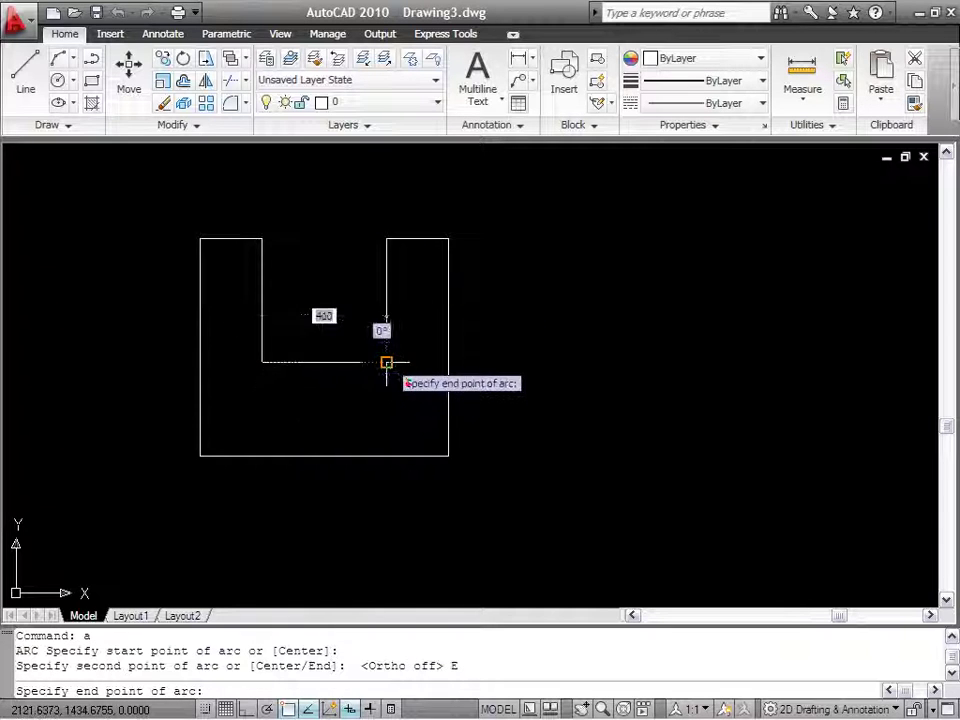
left_click(386, 362)
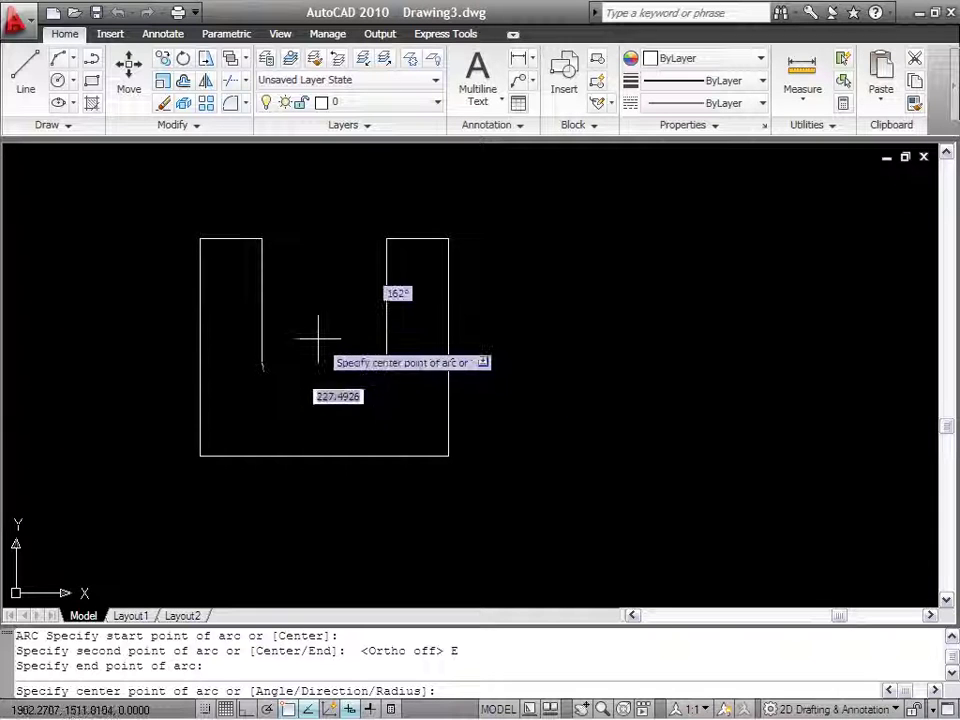
key("F8")
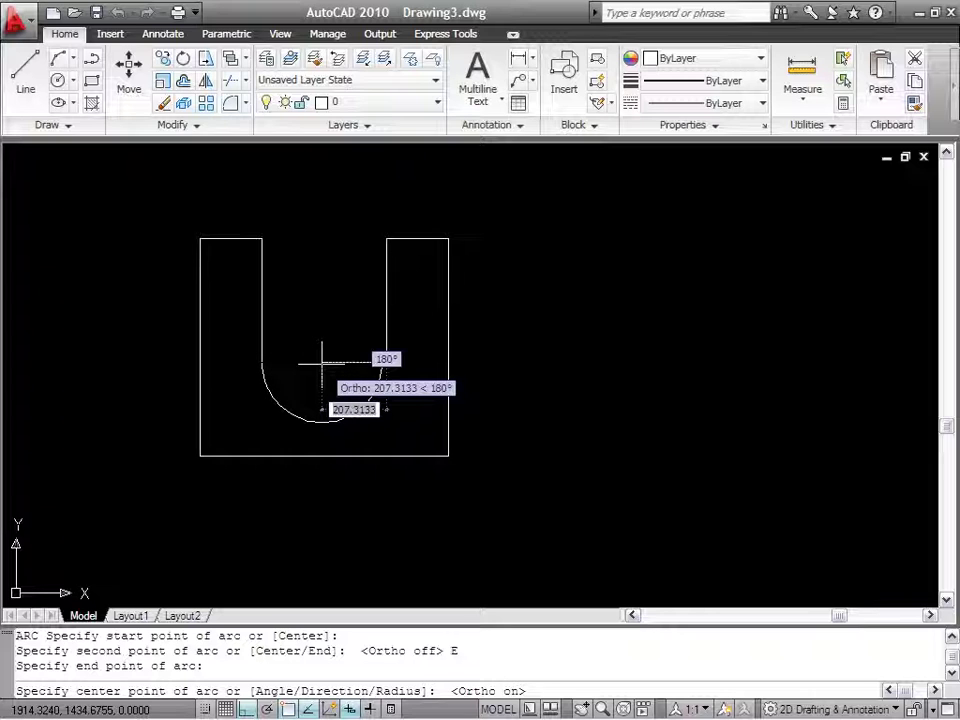
type("200")
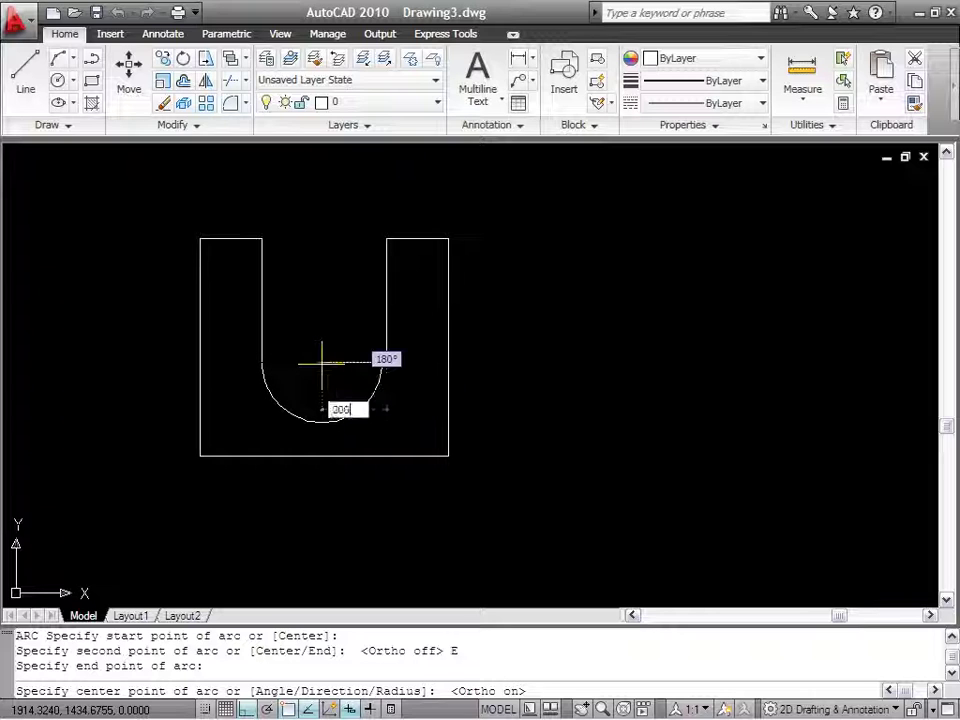
key("Return")
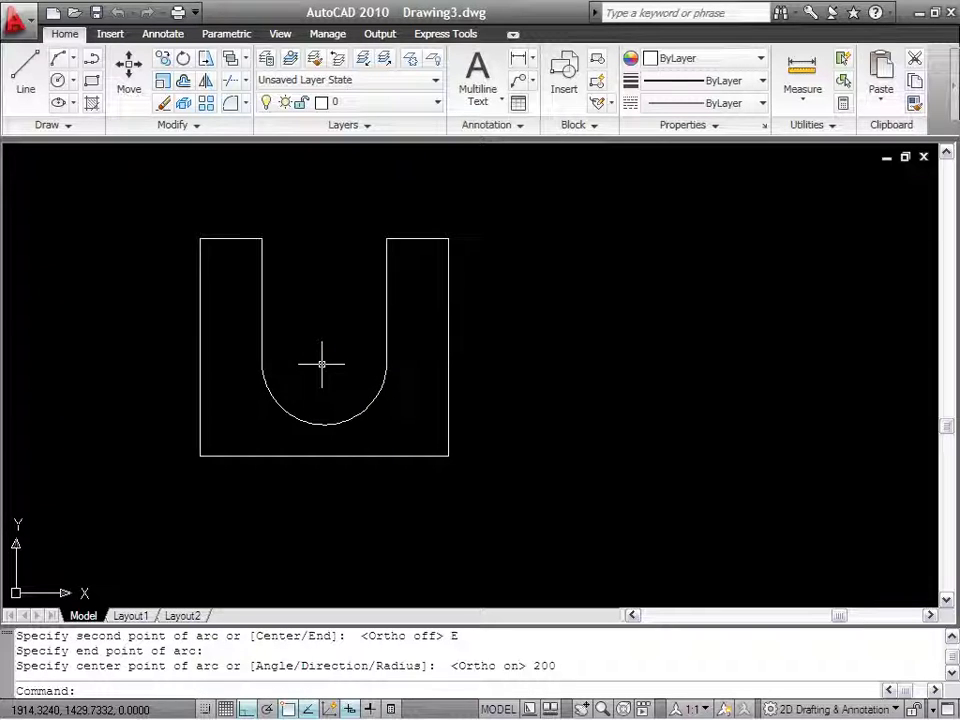
Switch to Drawing2.dwg and examine the corner holes' diameter and their offset dimensions from the plate edges
scroll(286, 315, "up", 2)
middle_click_drag(325, 307, 403, 326)
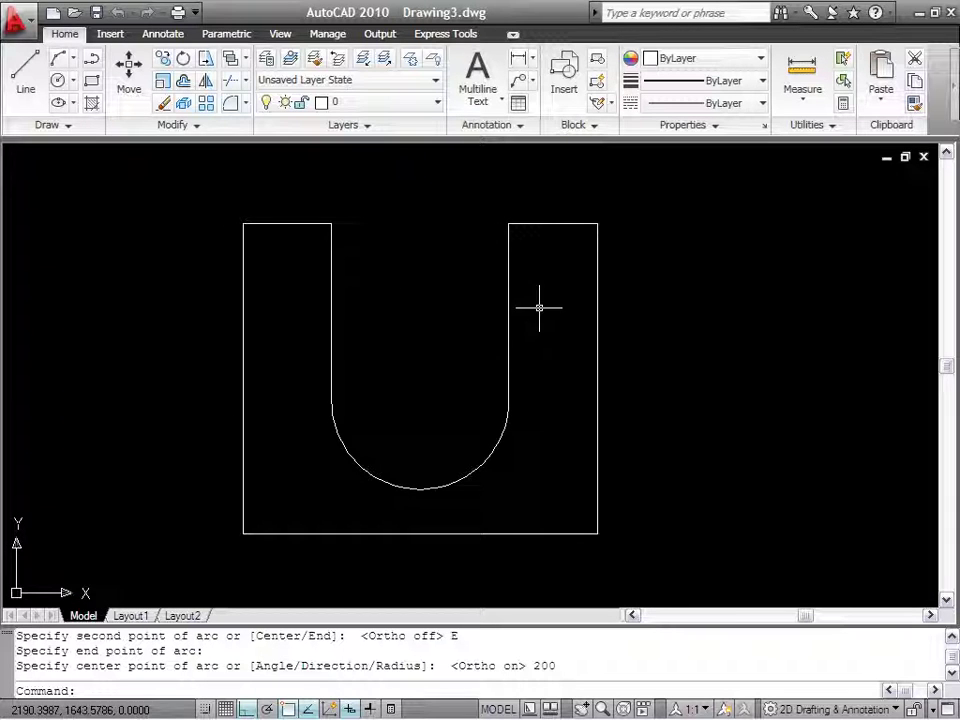
key("ctrl+Tab")
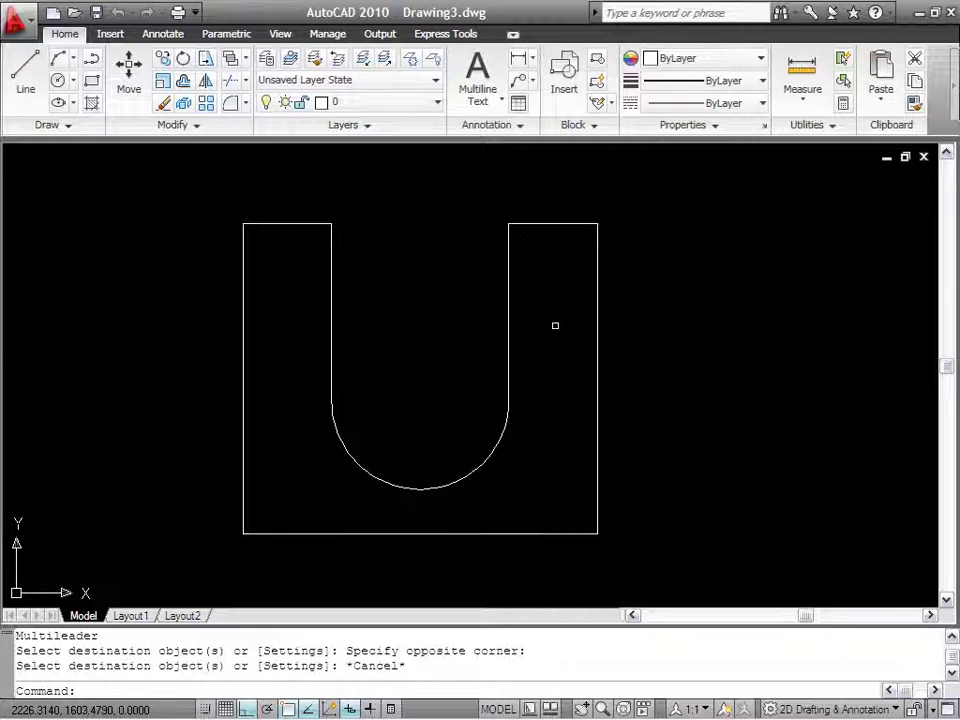
middle_click_drag(493, 399, 546, 380)
scroll(384, 307, "up", 3)
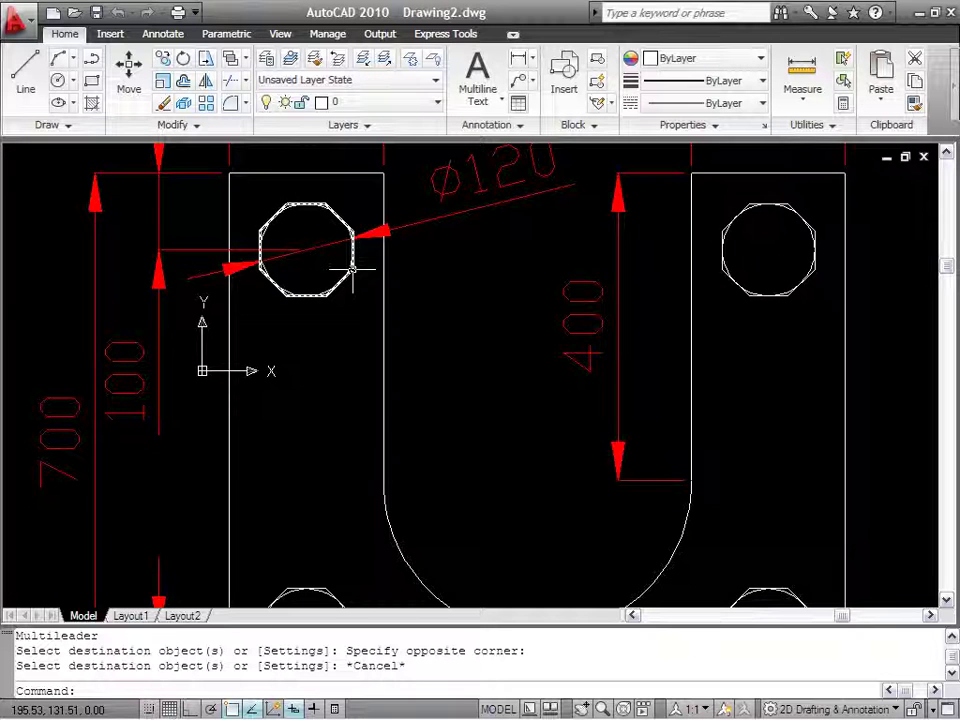
scroll(347, 268, "down", 2)
middle_click_drag(447, 306, 413, 330)
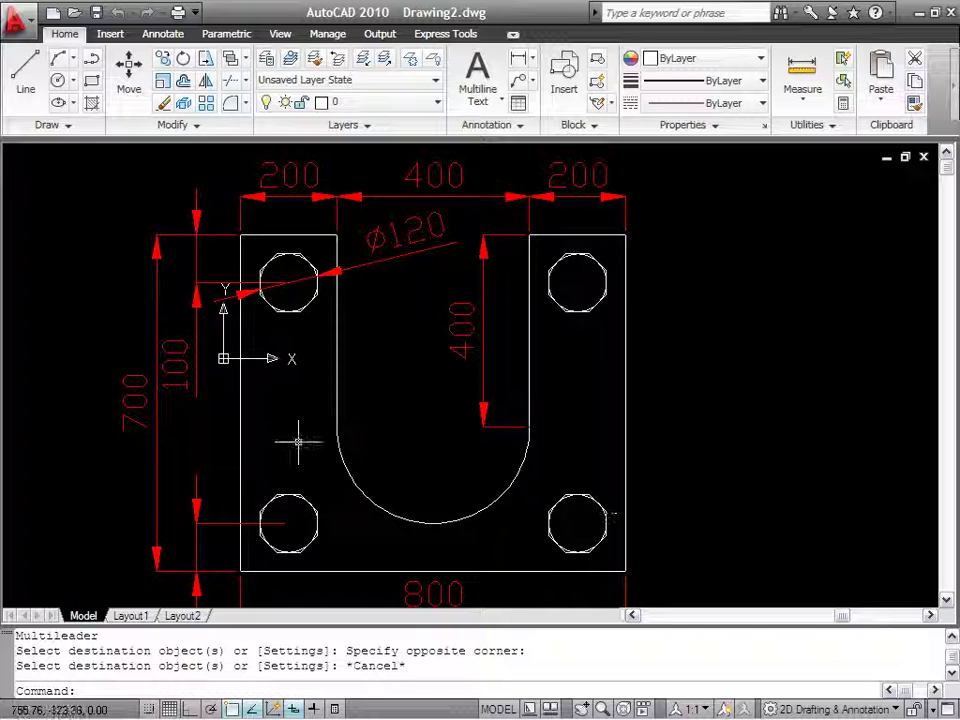
scroll(255, 258, "up", 2)
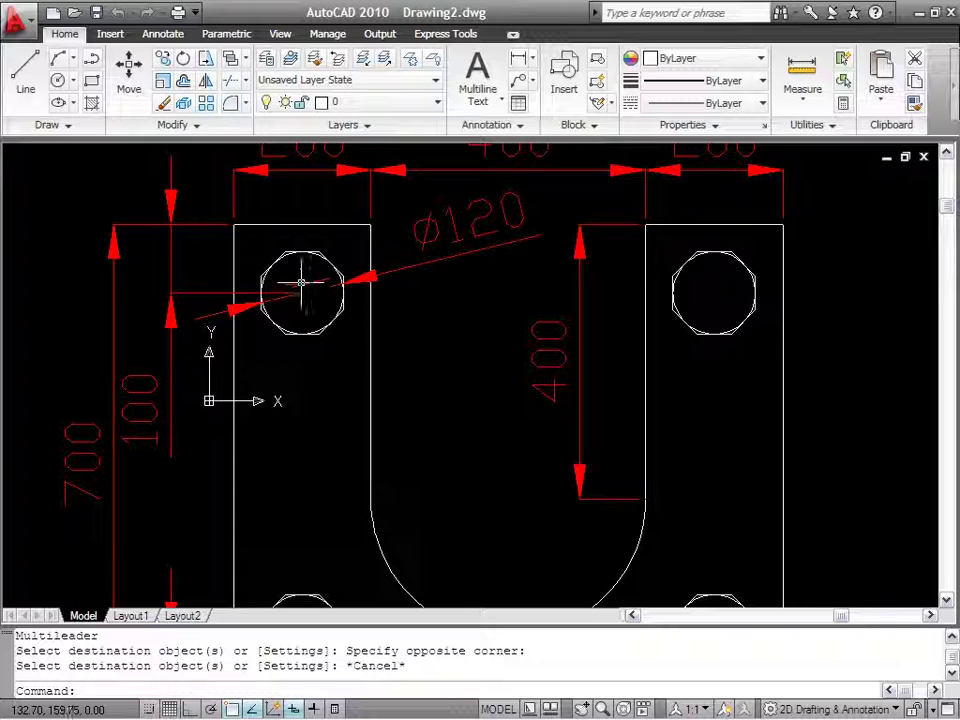
scroll(182, 375, "down", 3)
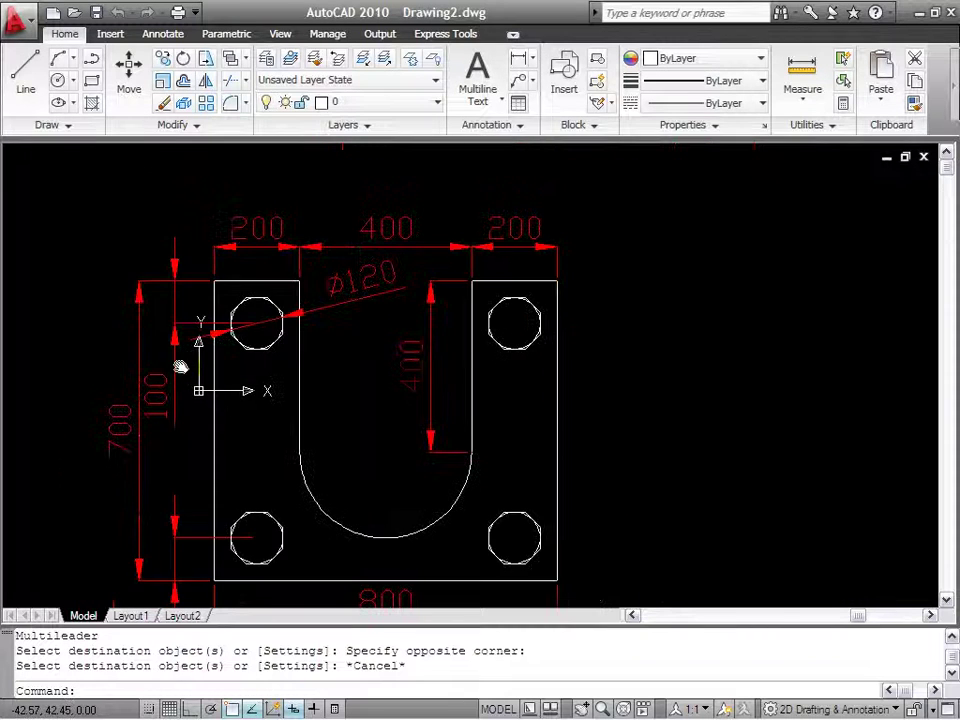
middle_click_drag(240, 364, 296, 248)
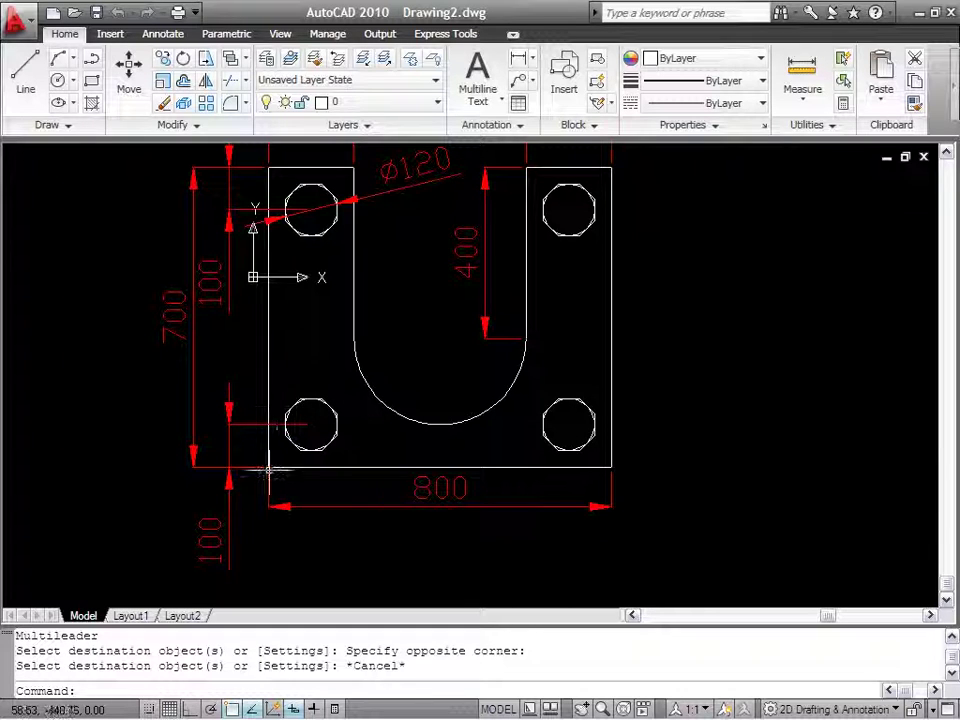
middle_click_drag(386, 333, 424, 373)
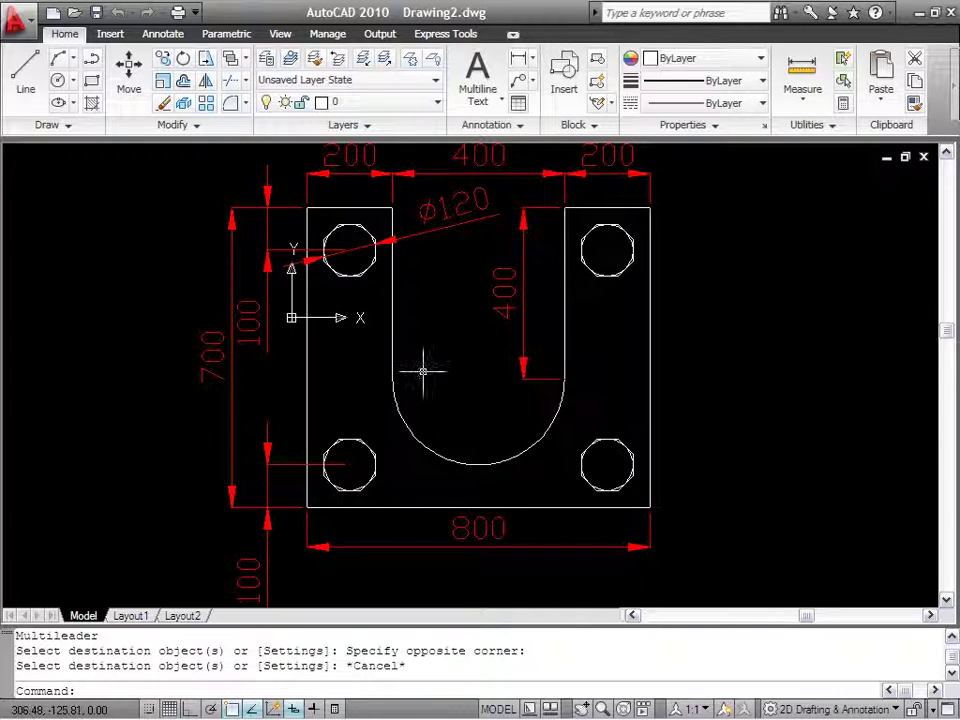
Return to Drawing3.dwg and draw a 120-diameter circle centred 100 units below the midpoint of the left arm's top edge
key("ctrl+s")
key("ctrl+Tab")
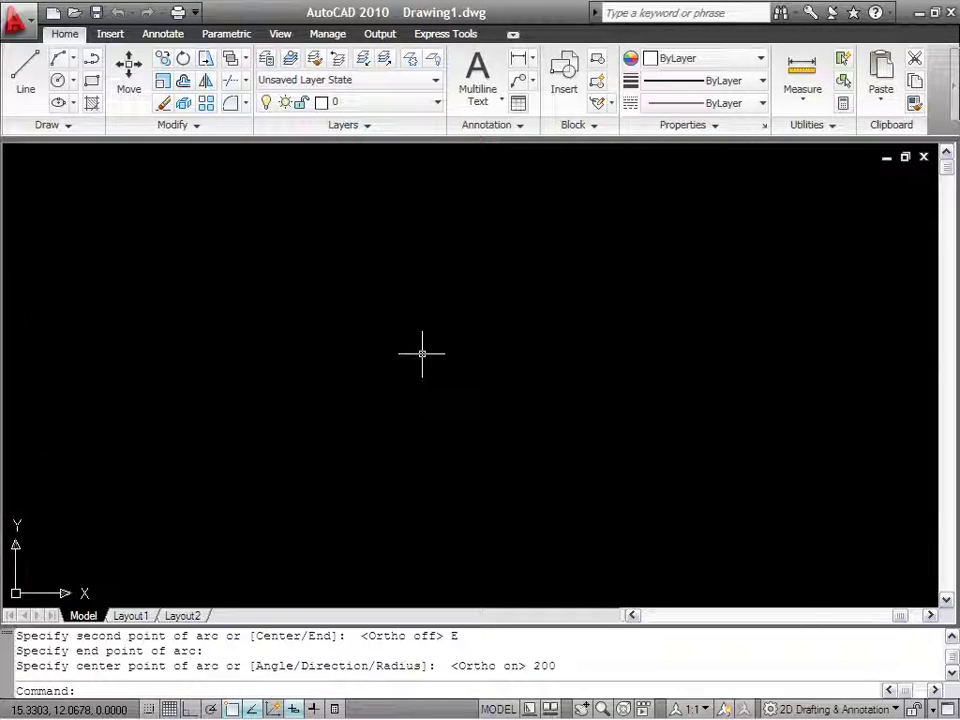
key("ctrl+Tab")
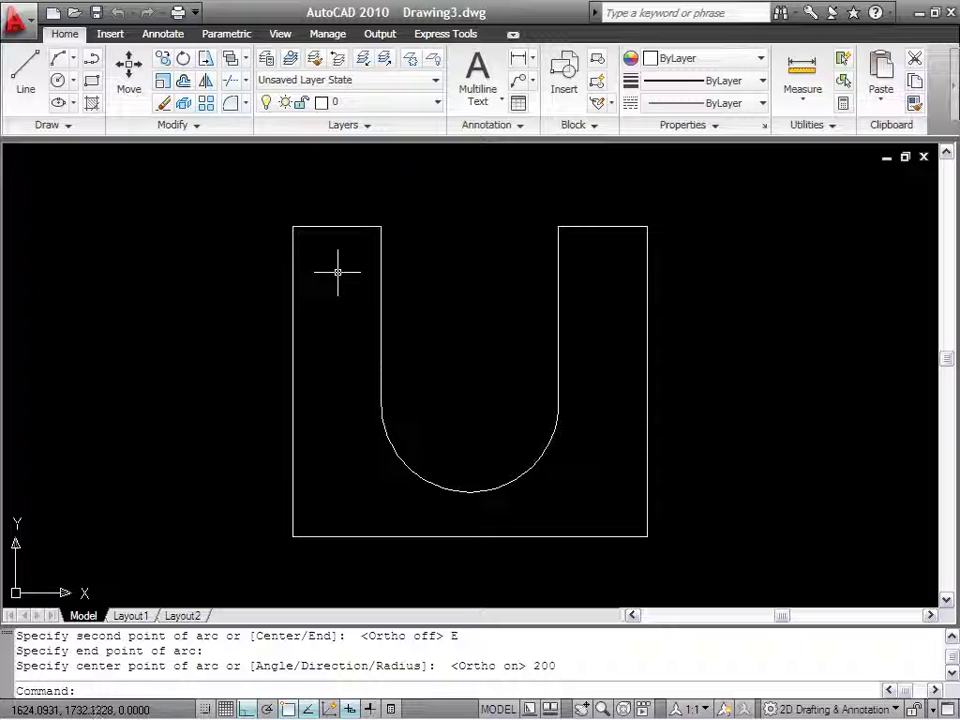
type("c")
key("Return")
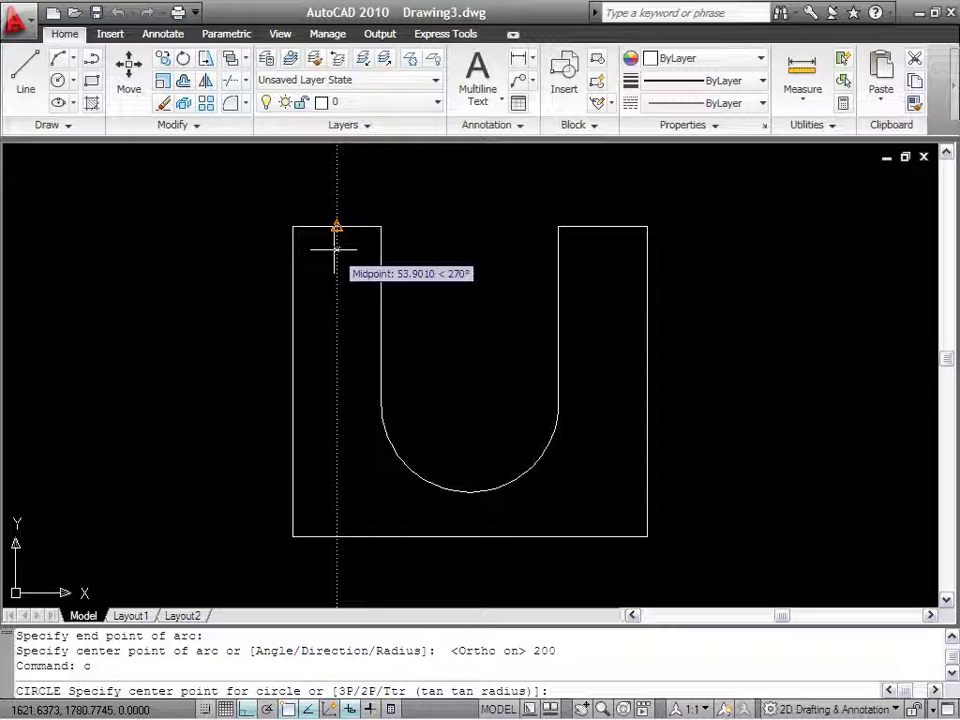
type("100")
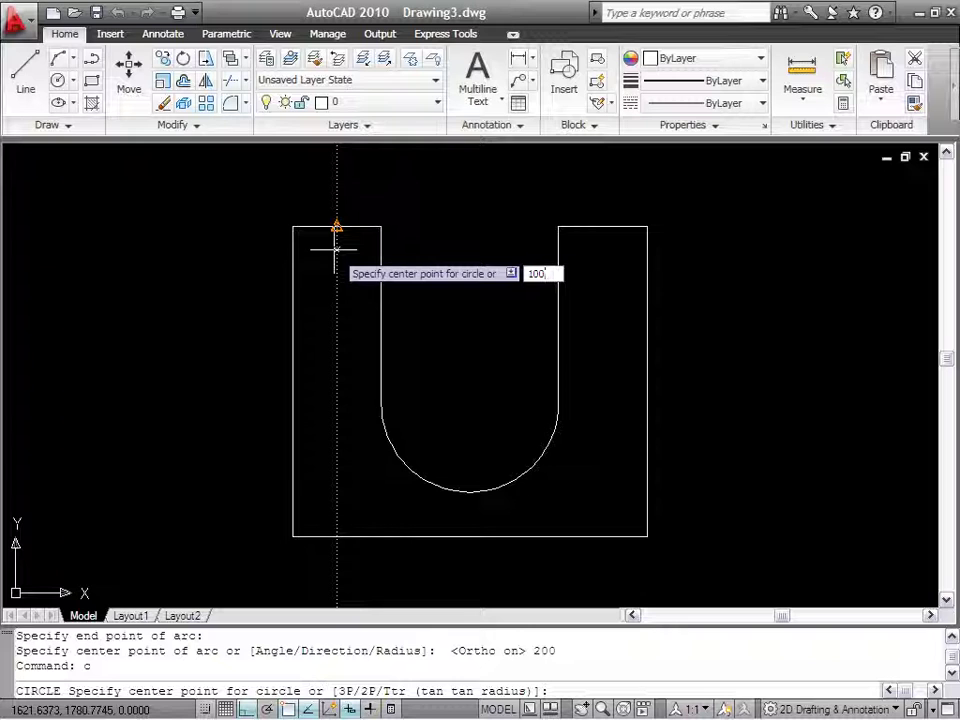
key("Return")
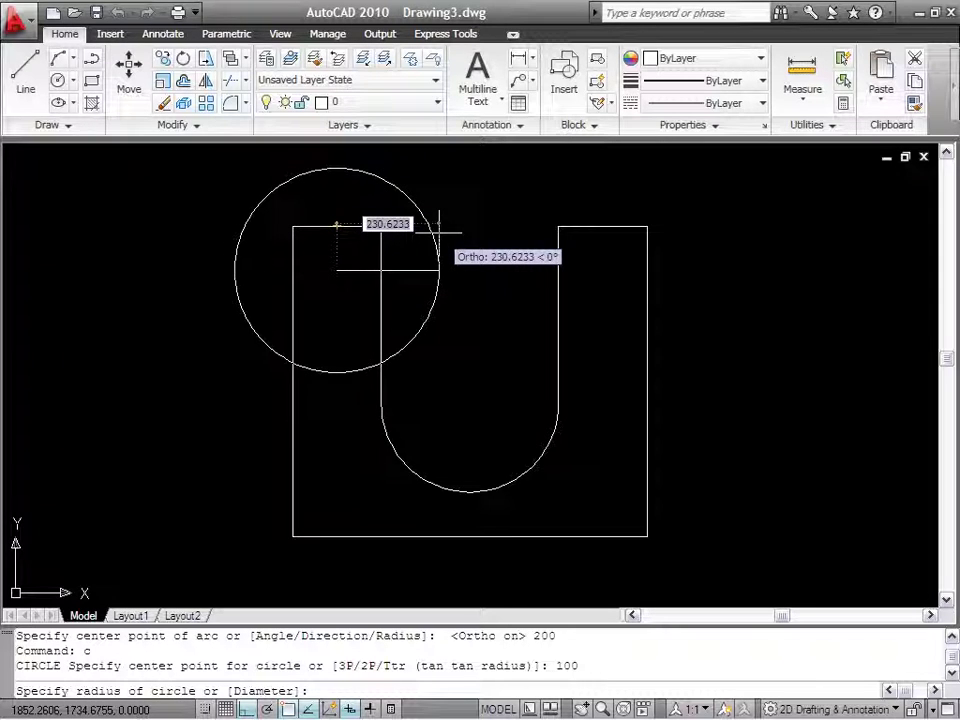
right_click(440, 234)
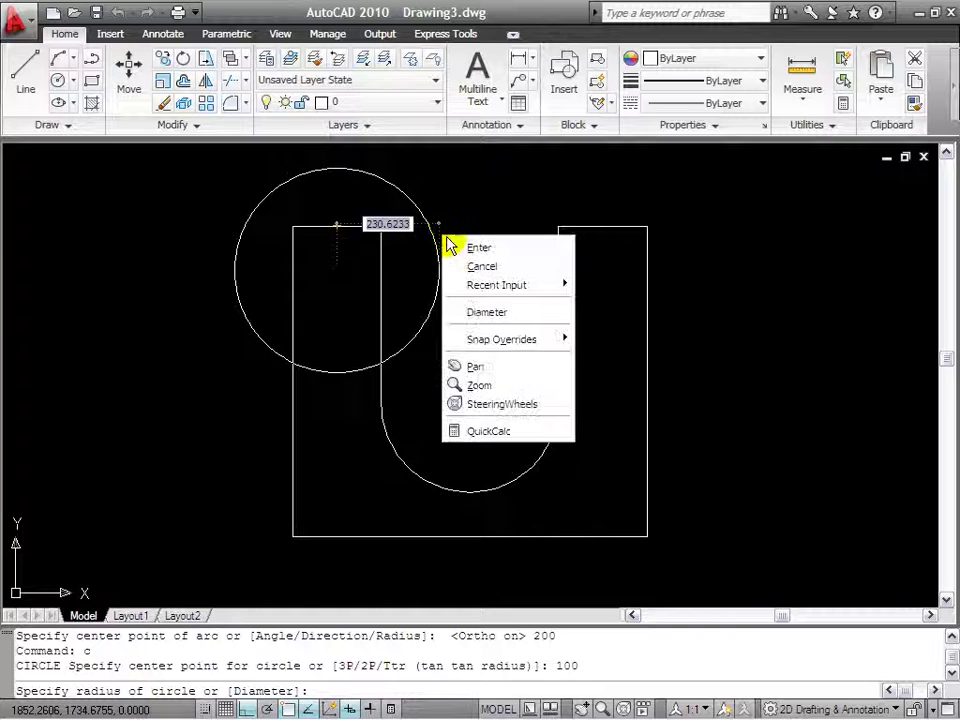
left_click(487, 313)
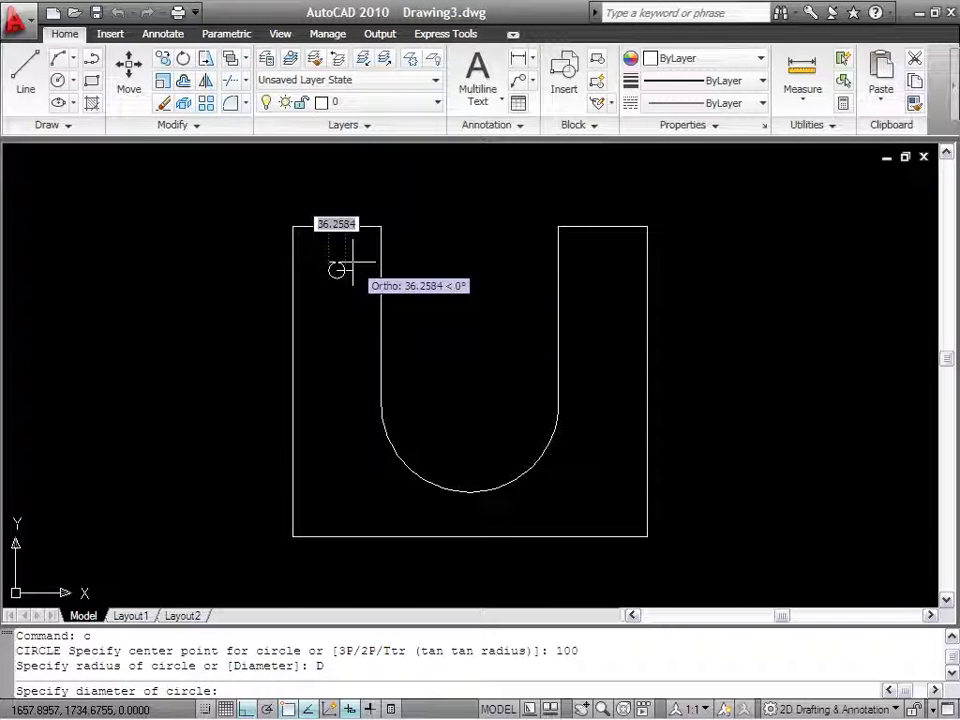
type("120")
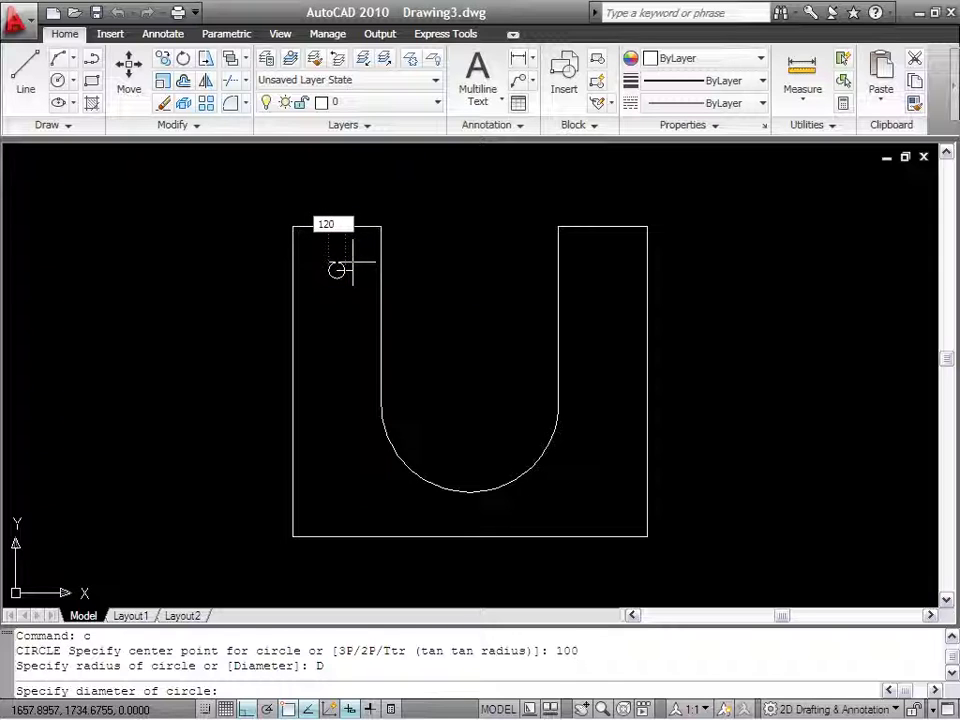
key("Return")
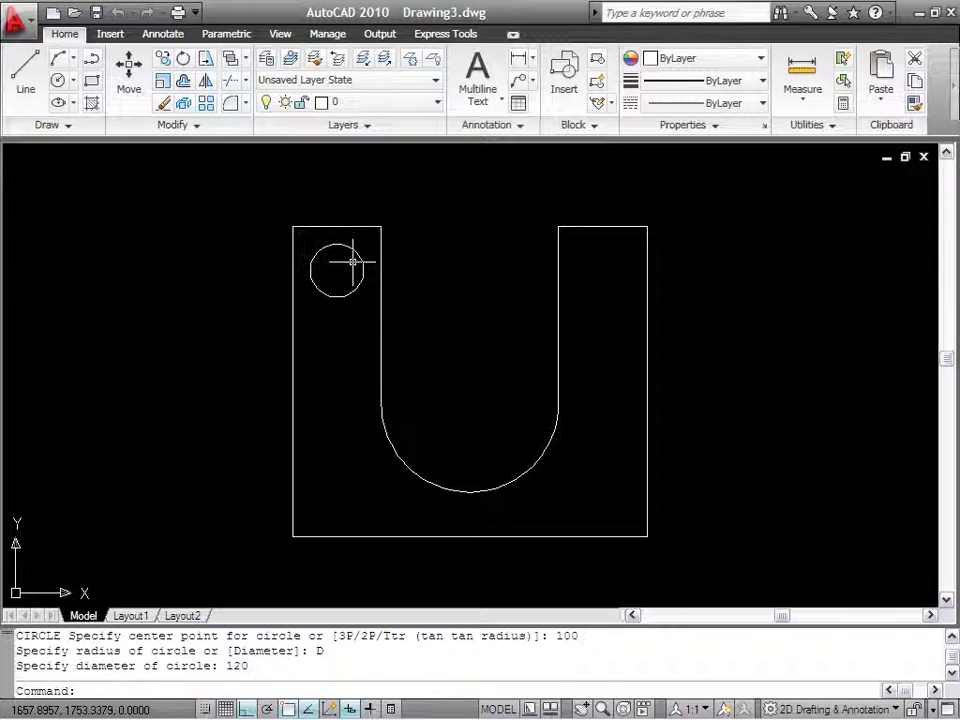
Draw a horizontal line from the midpoint of the plate's bottom edge to the right, ending beyond the plate's right side
middle_click_drag(444, 277, 401, 252)
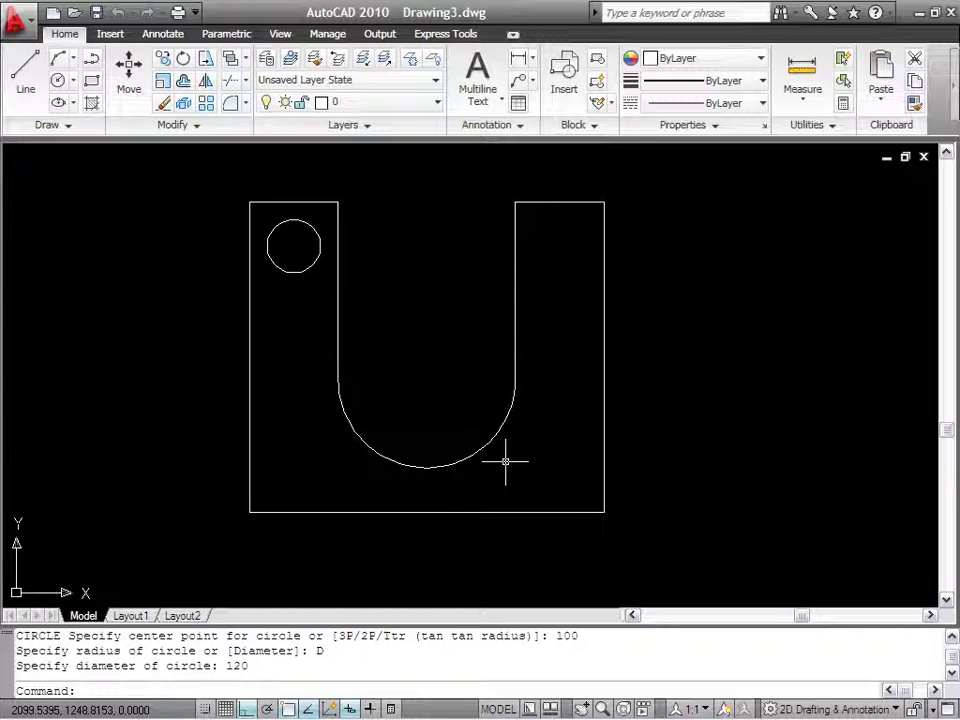
type("l")
key("Return")
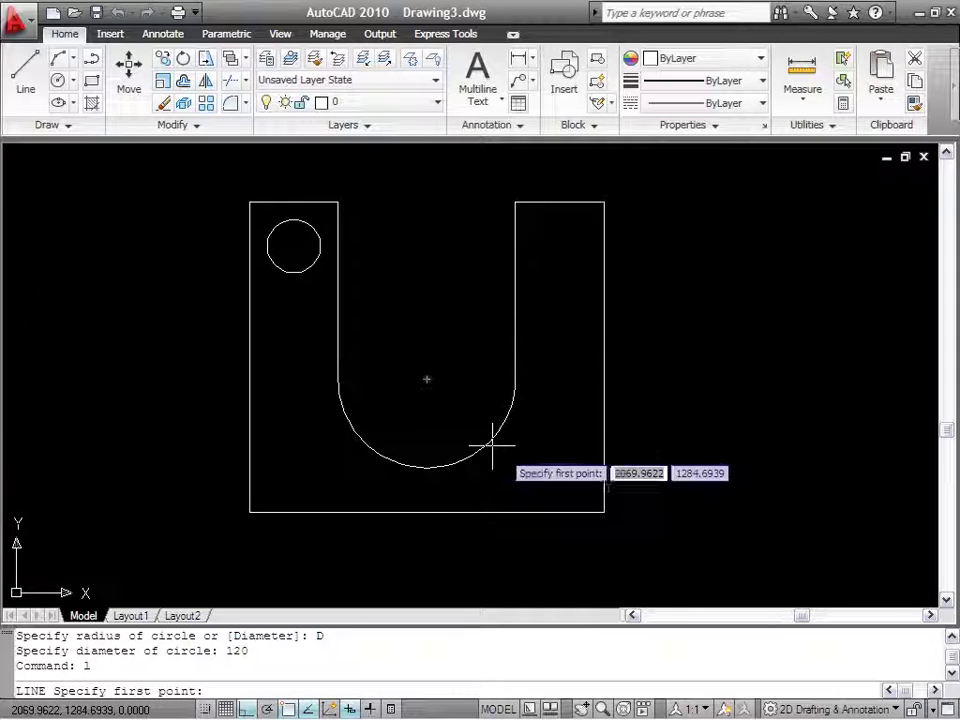
left_click(420, 510)
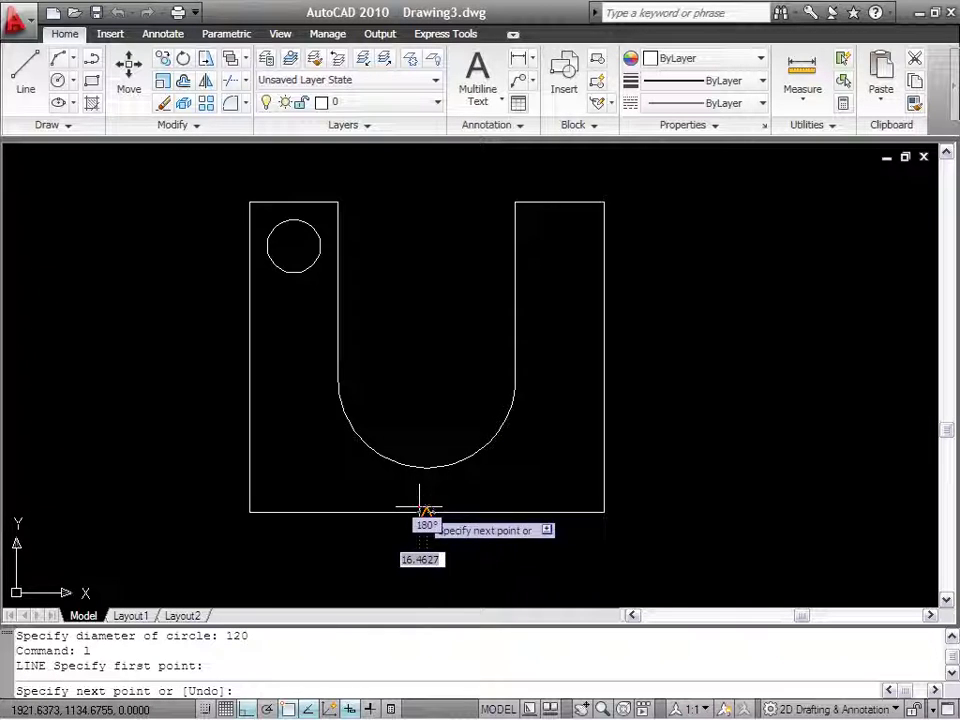
left_click(705, 511)
key("Escape")
Move the new horizontal line straight up by 100 units from the plate's bottom edge
left_click(707, 525)
left_click(681, 489)
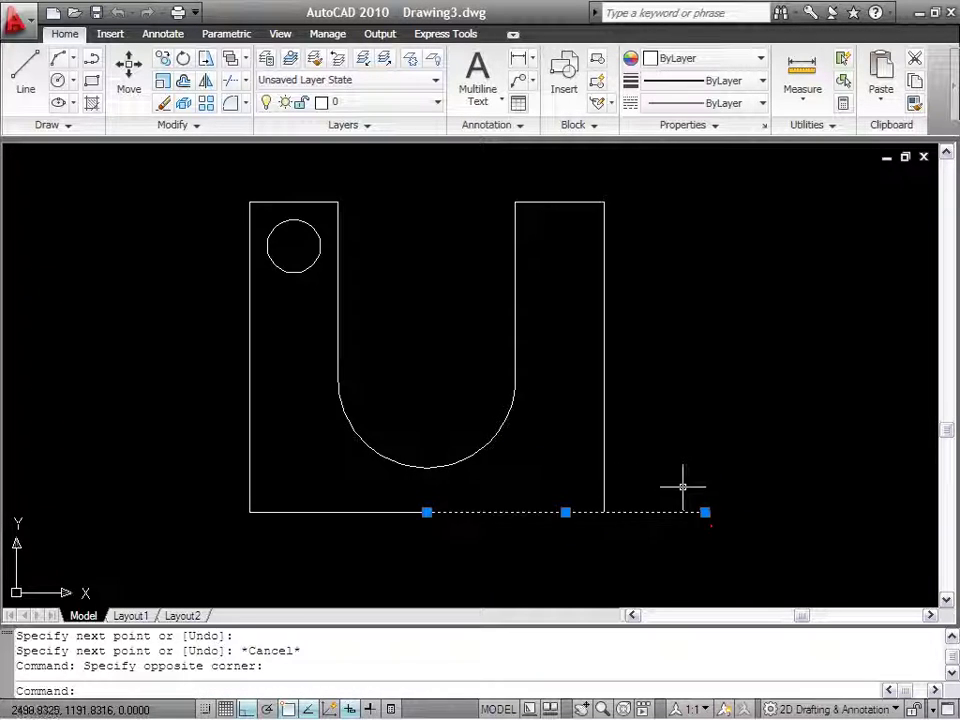
type("m")
key("Return")
left_click(681, 471)
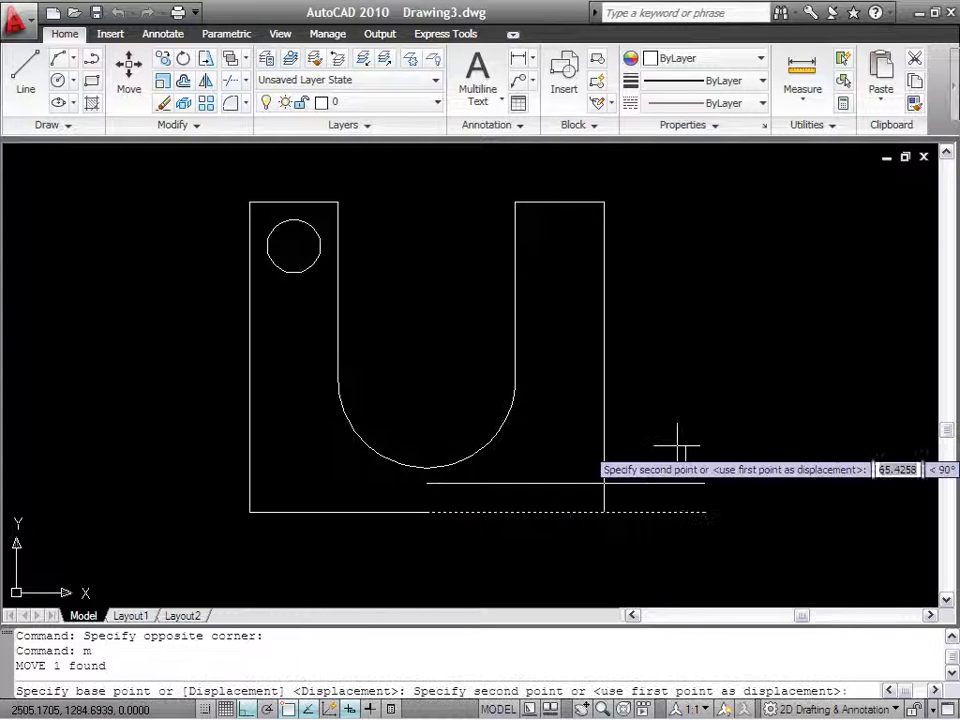
type("100")
key("Return")
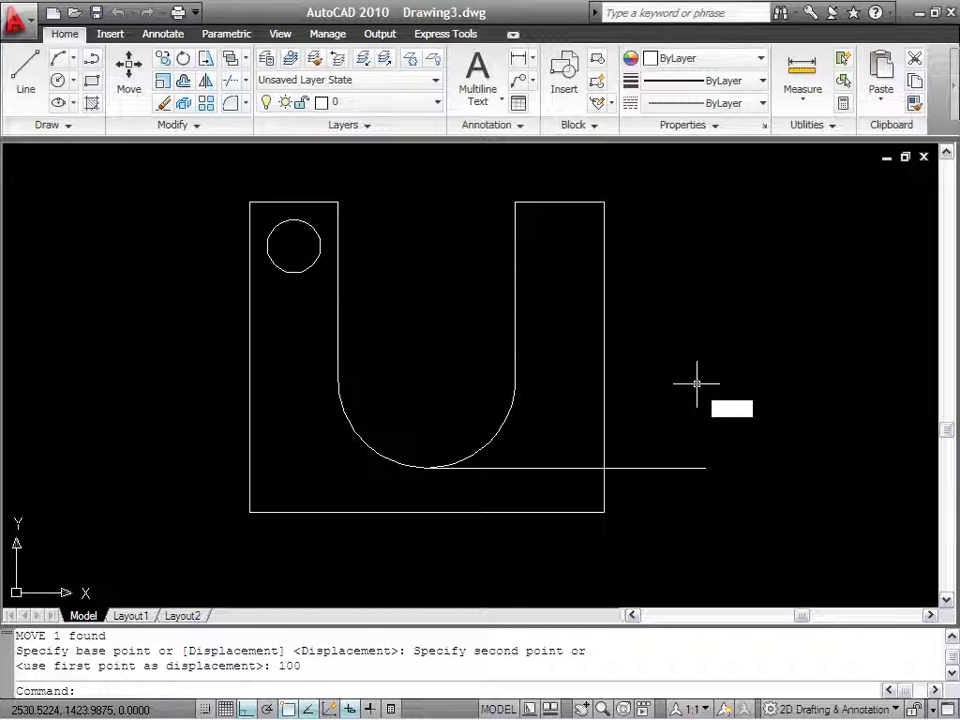
Draw a vertical line from the midpoint of the right arm's top edge down past the plate's bottom edge
type("l")
key("Return")
left_click(559, 202)
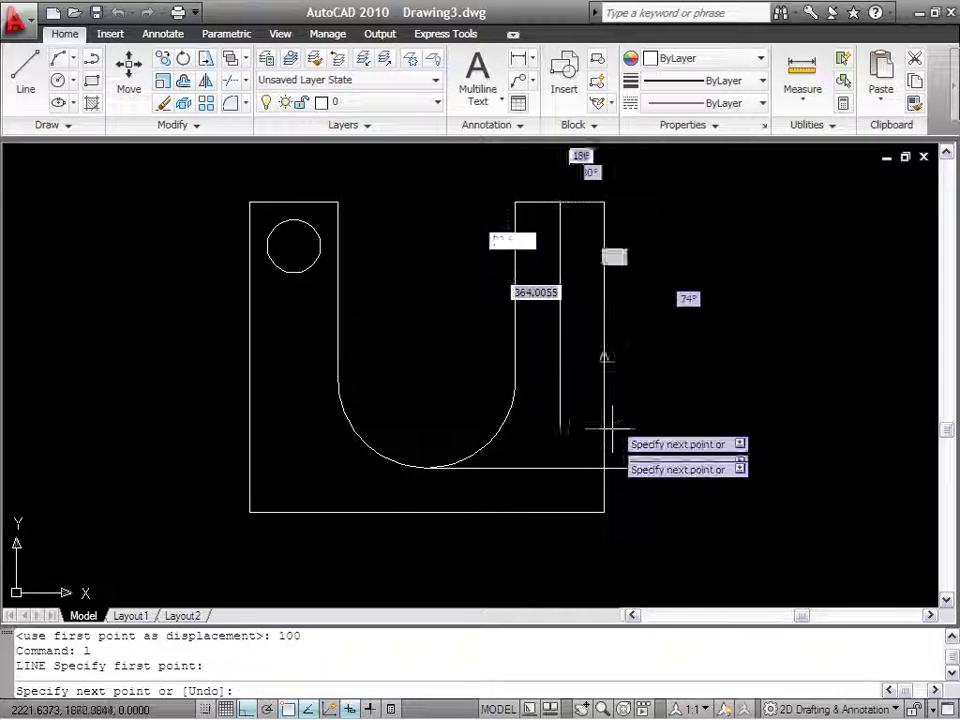
left_click(584, 573)
key("Escape")
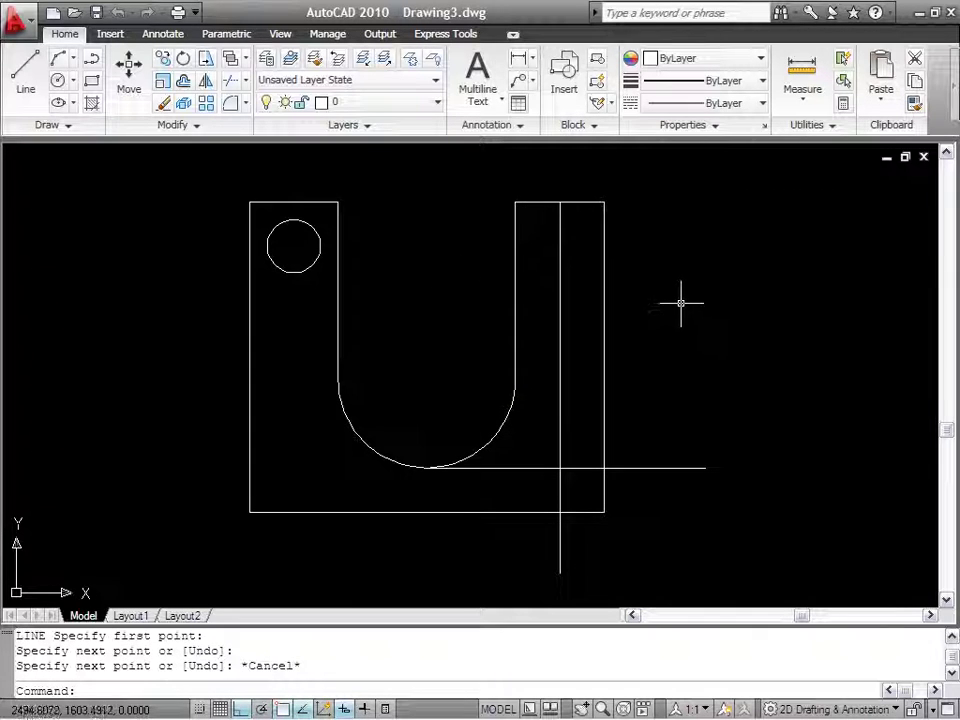
middle_click_drag(594, 276, 608, 277)
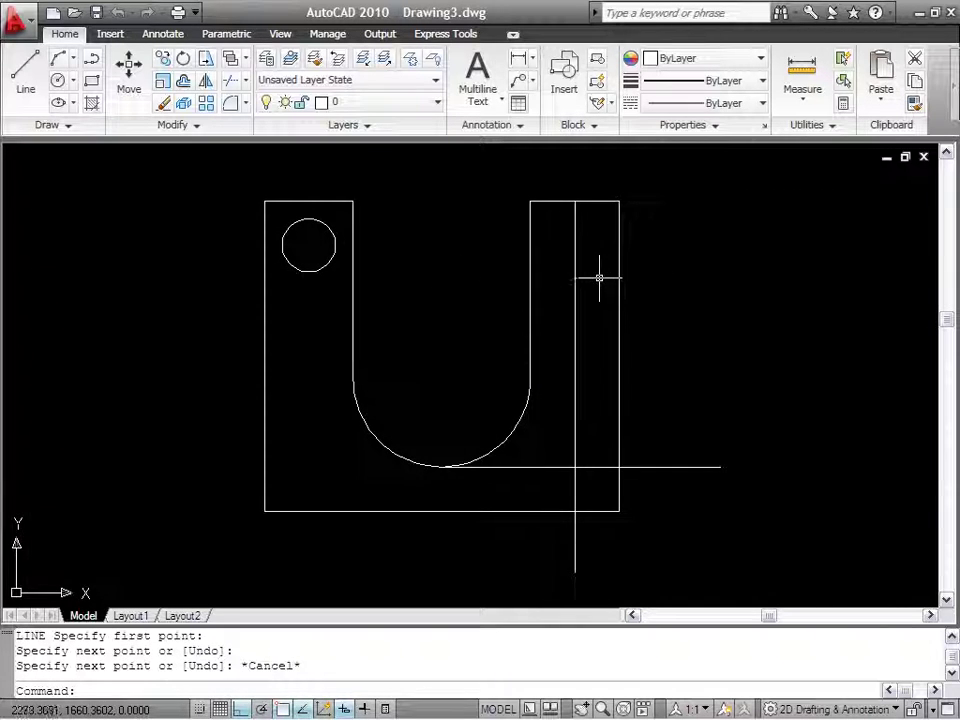
Draw a 600 by 500 rectangle from the existing hole's centre to the crossing of the two construction lines
key("Return")
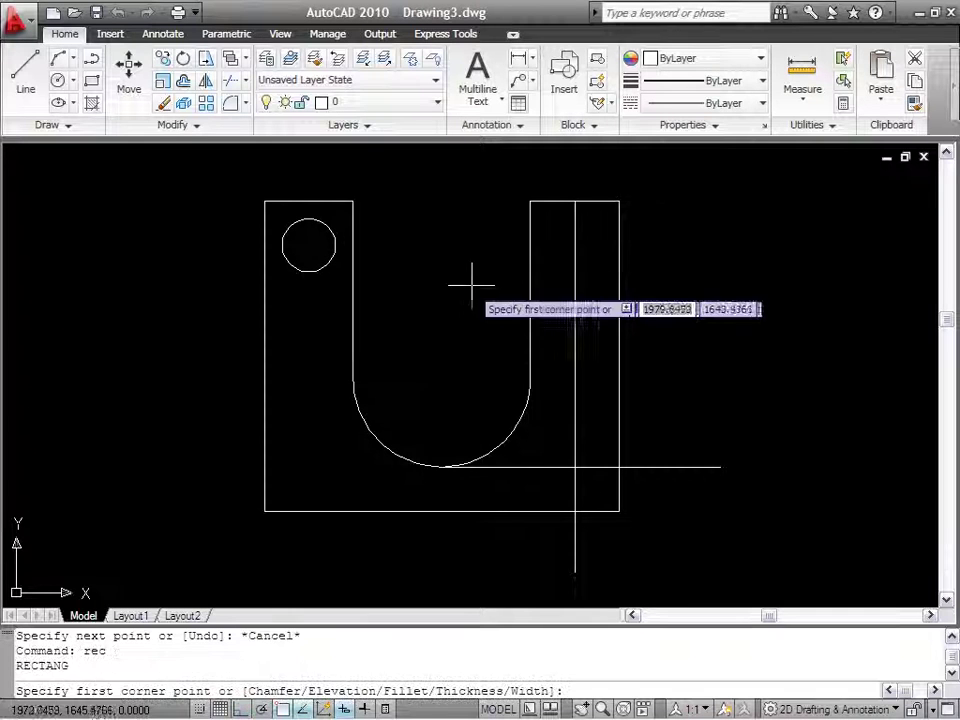
left_click(309, 245)
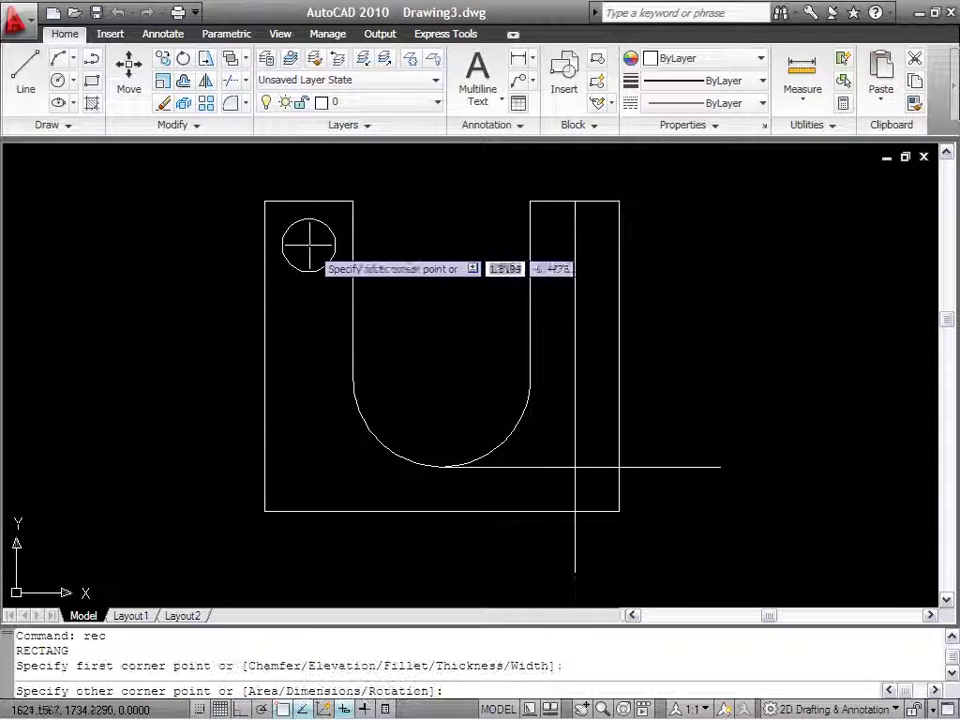
left_click(575, 467)
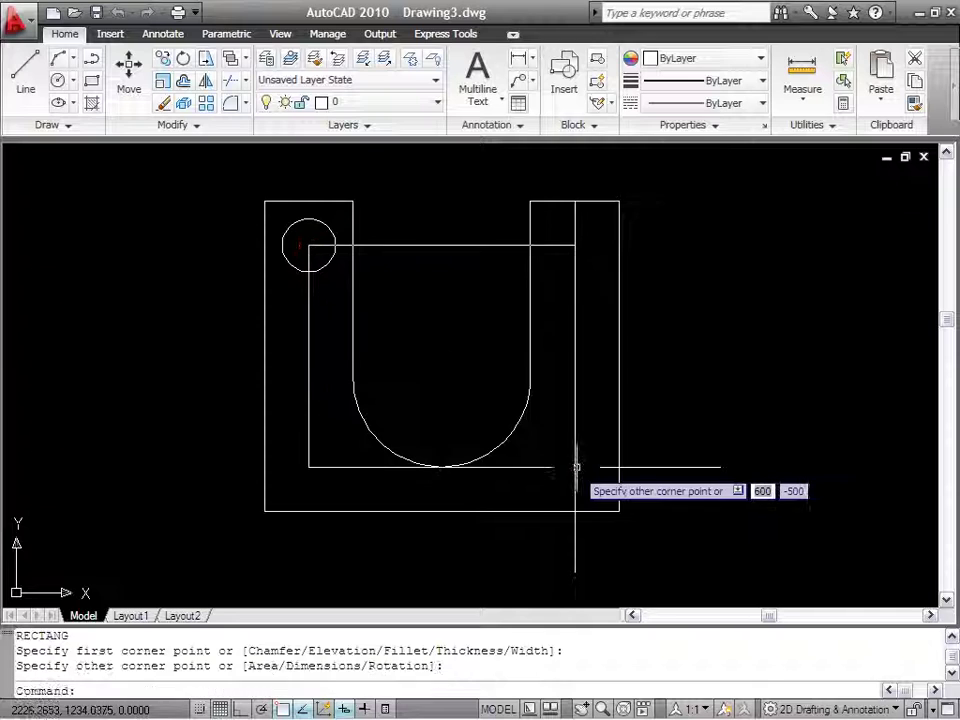
Erase the horizontal and vertical construction lines that cross near the plate's lower-right corner
key("Escape")
left_click(720, 490)
left_click(699, 444)
key("Delete")
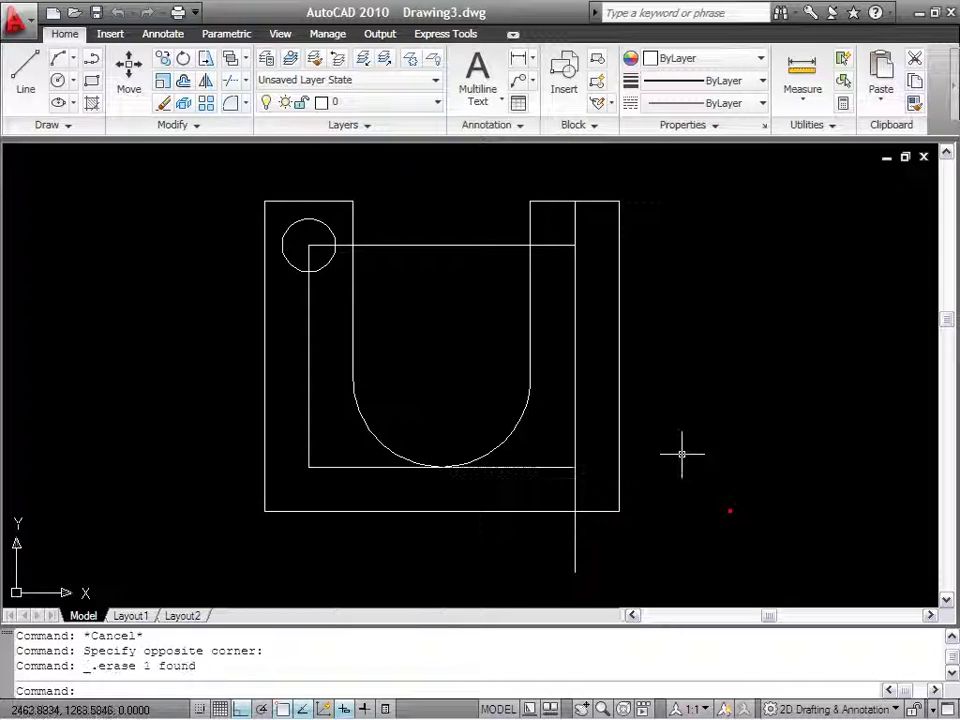
left_click(583, 489)
left_click(549, 489)
key("Delete")
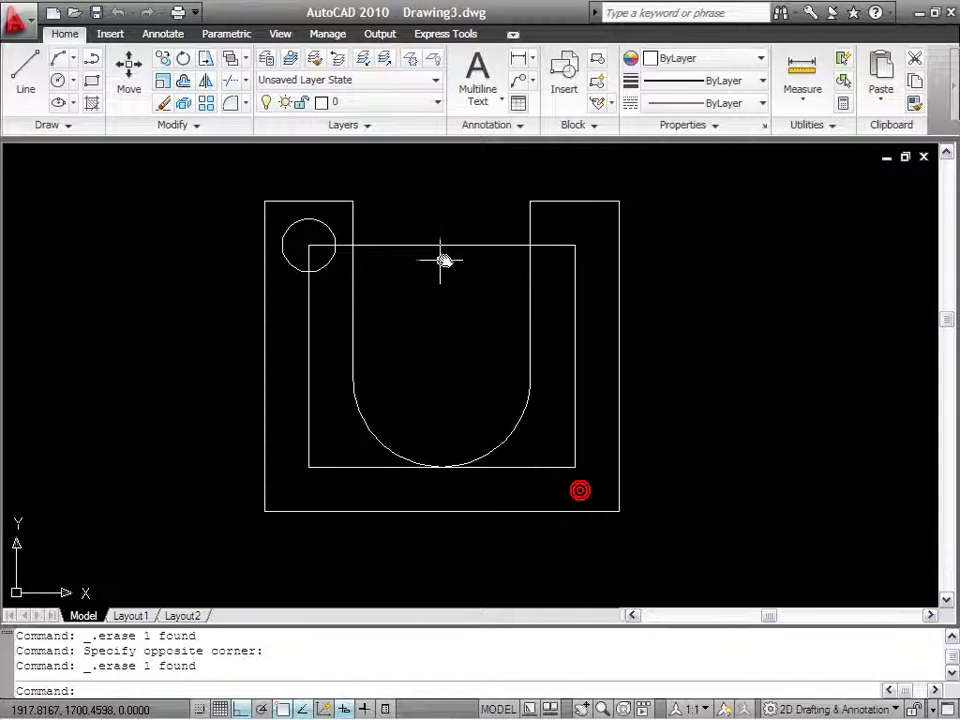
Draw a circle of radius 60 centred on the inner rectangle's lower-left corner
middle_click_drag(444, 261, 467, 257)
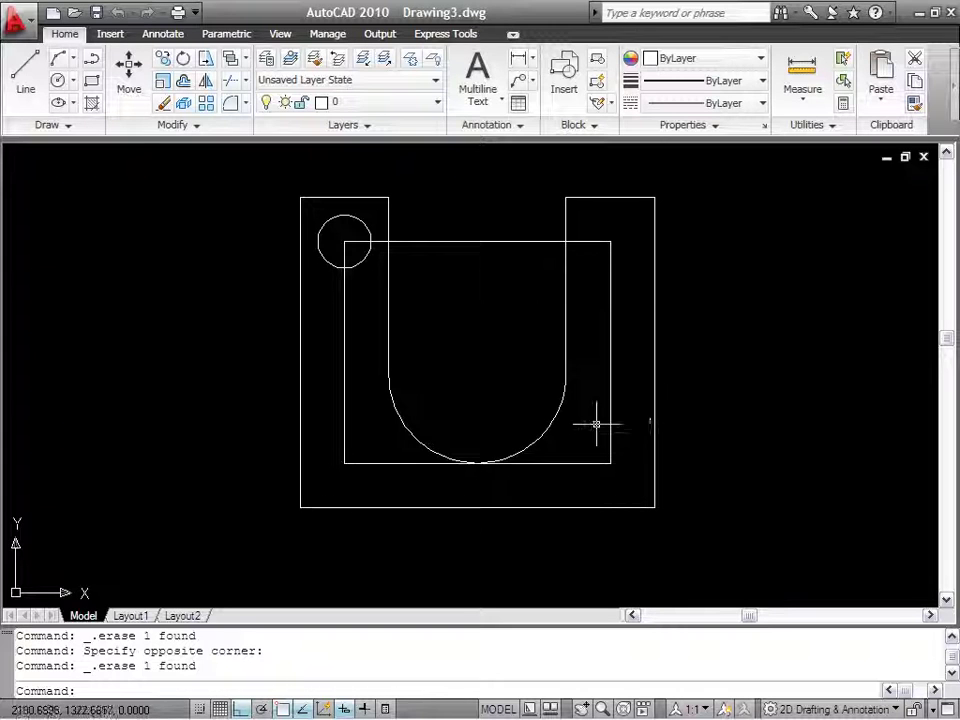
scroll(336, 218, "up", 2)
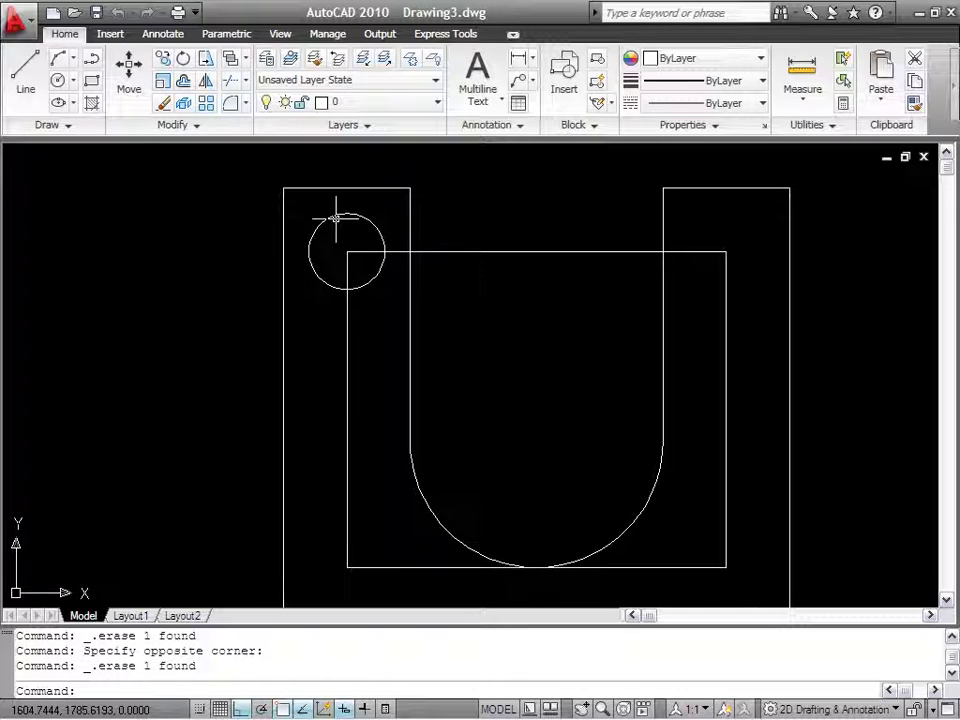
middle_click_drag(398, 278, 397, 271)
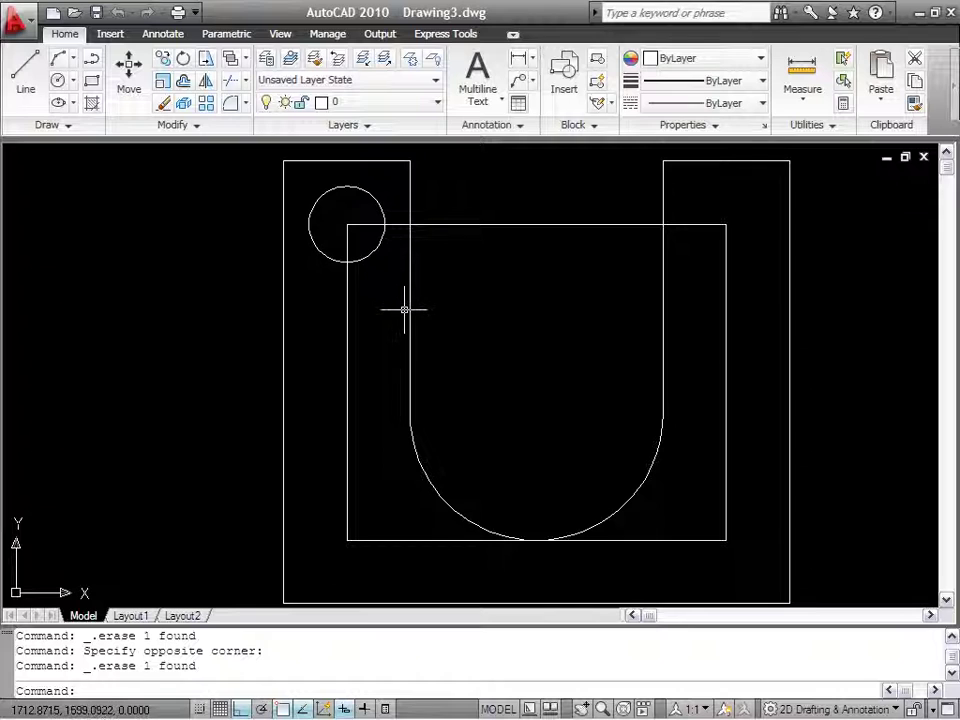
type("c")
key("Return")
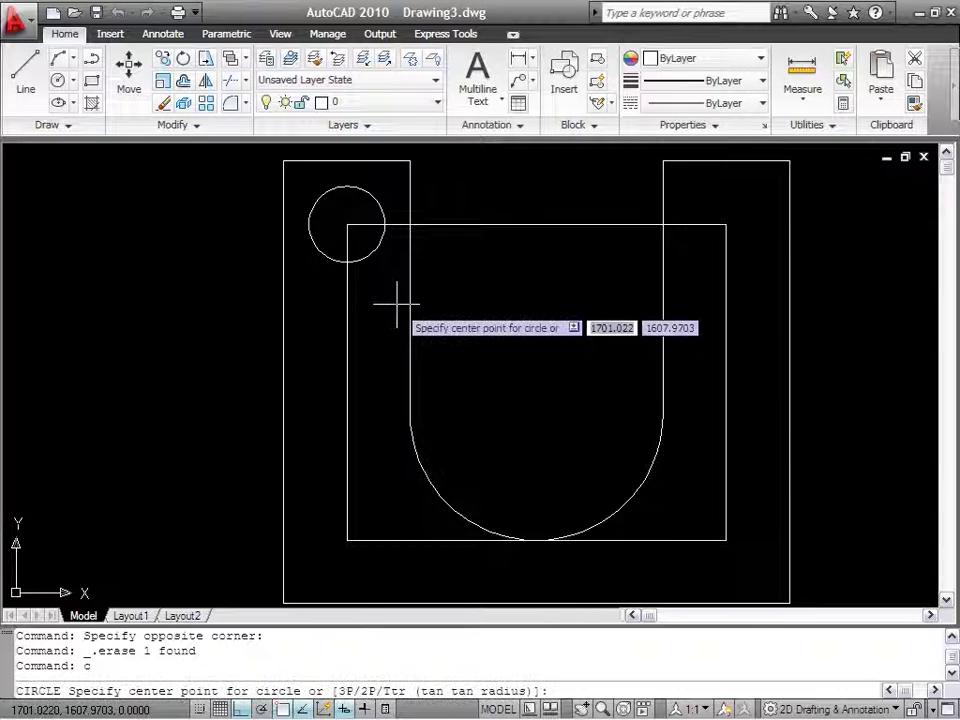
left_click(346, 541)
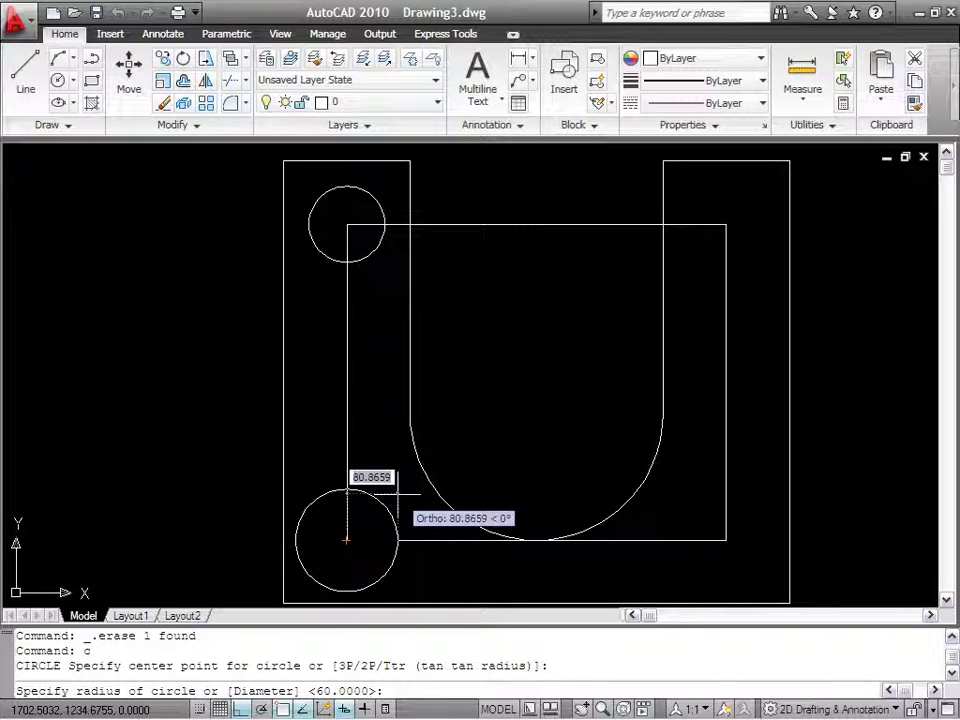
type("60")
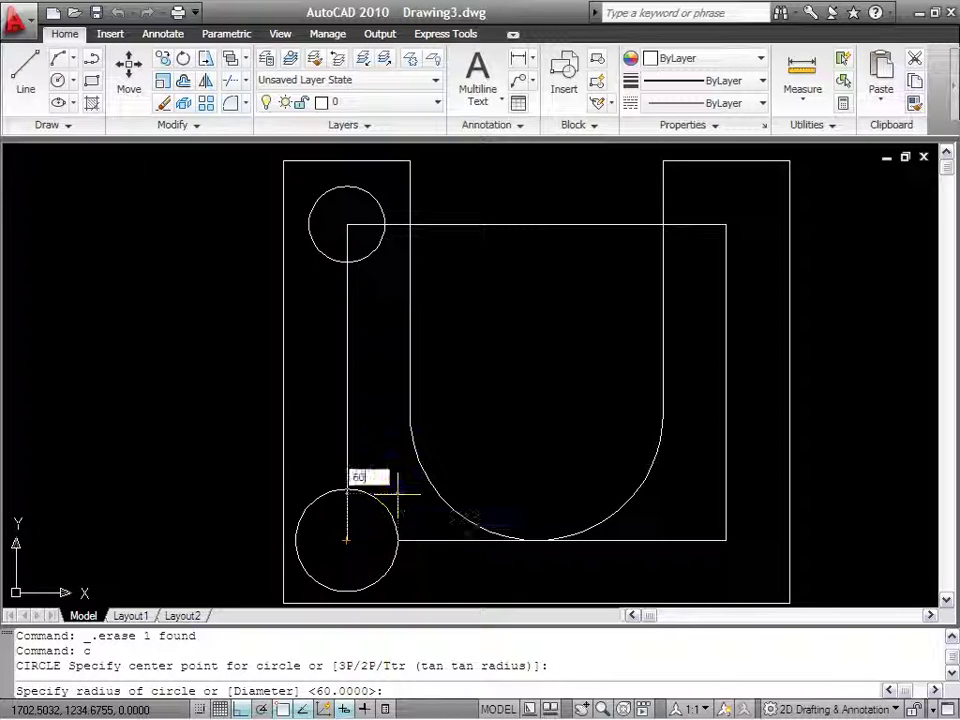
key("Return")
Draw a circle of radius 60 centred on the inner rectangle's upper-right corner
key("Return")
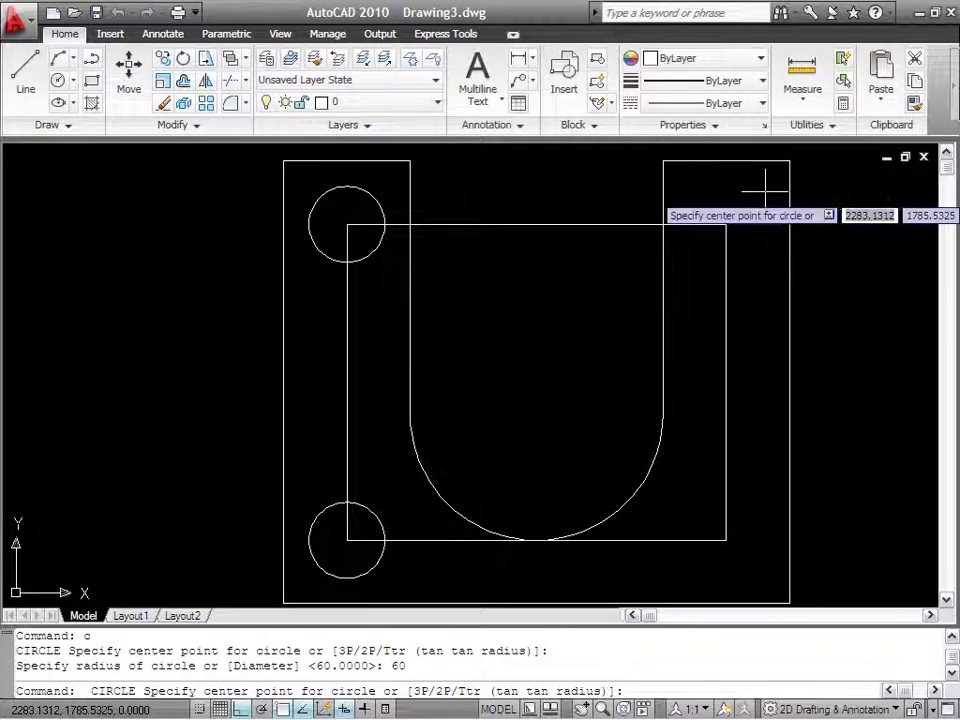
key("Escape")
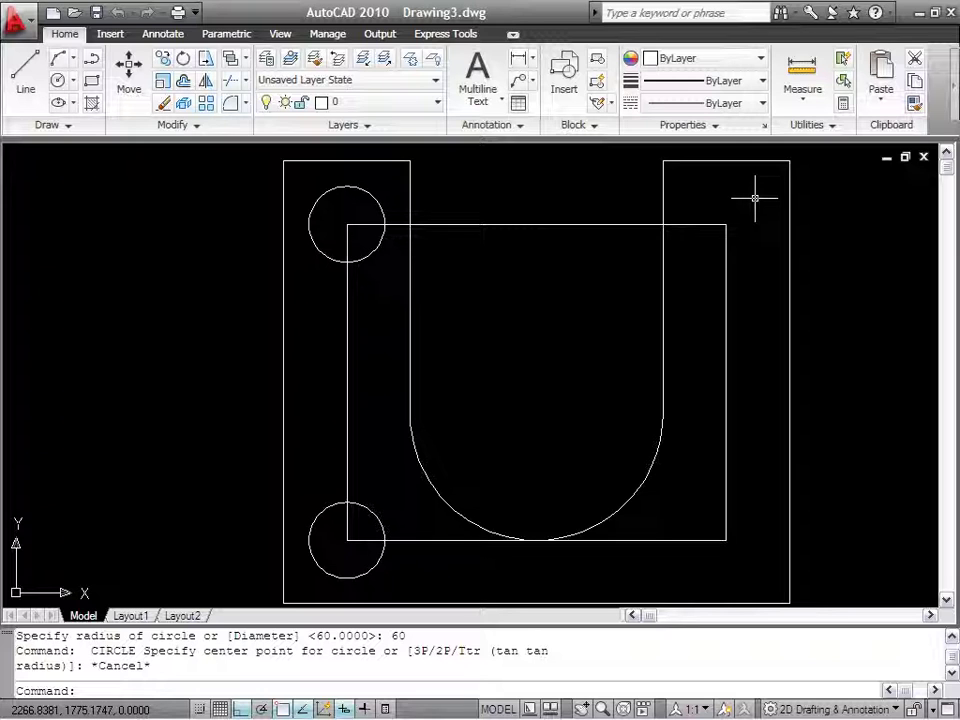
key("Return")
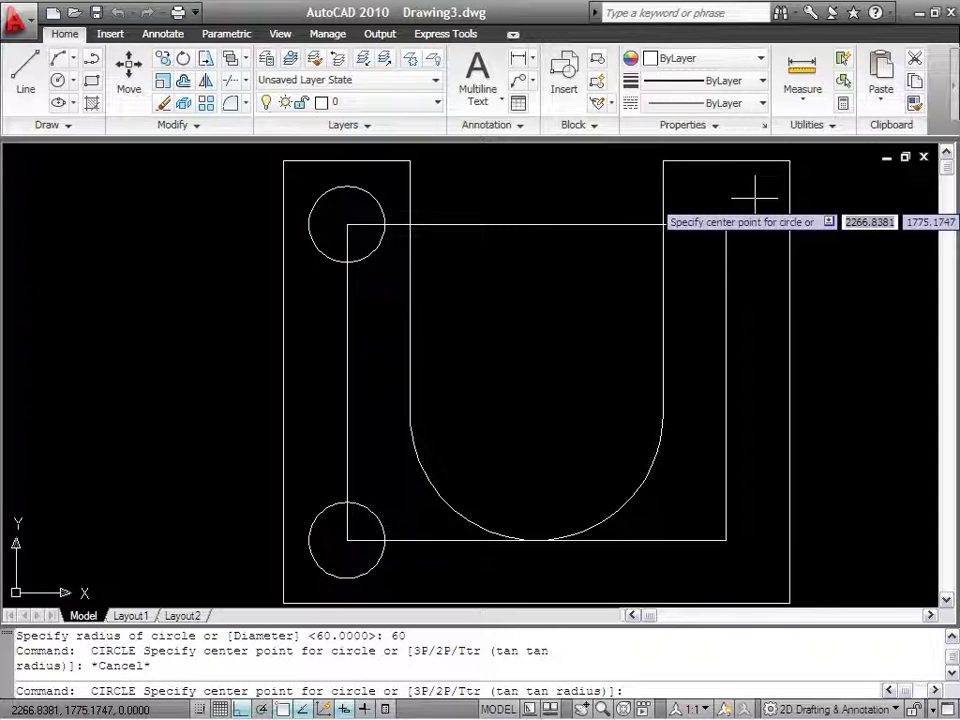
left_click(726, 222)
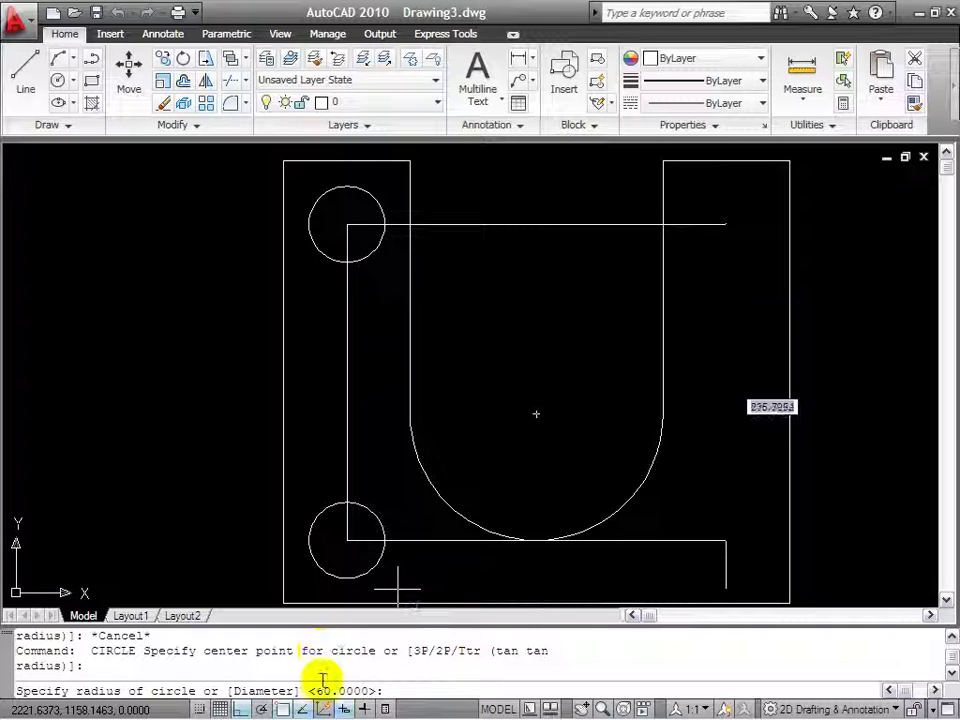
left_click(761, 208)
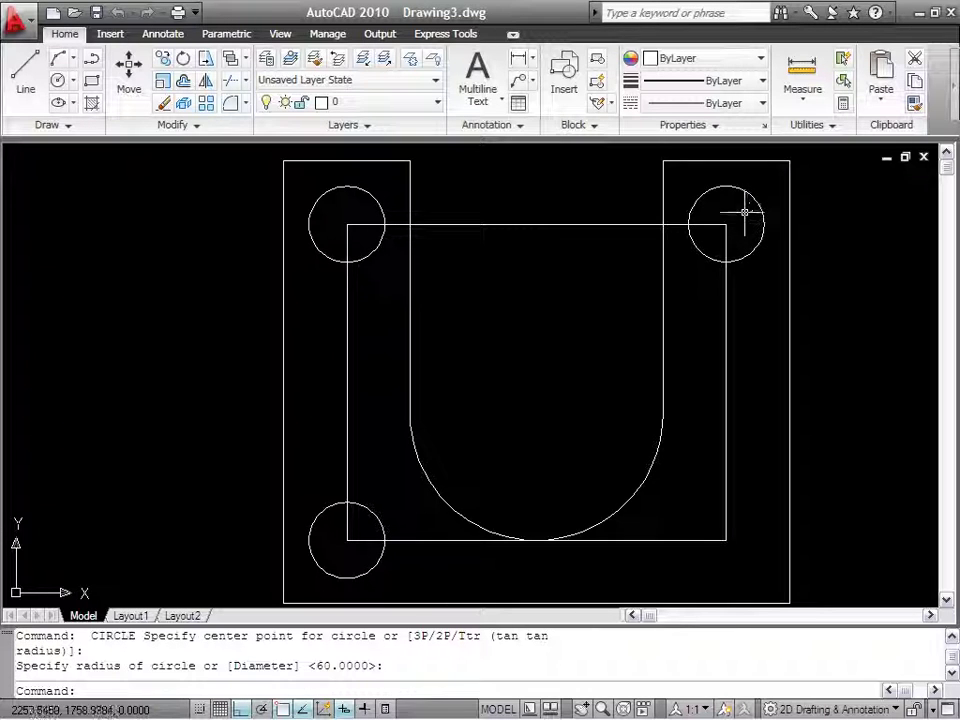
Draw a circle of radius 60 centred on the inner rectangle's lower-right corner
key("Return")
left_click(726, 540)
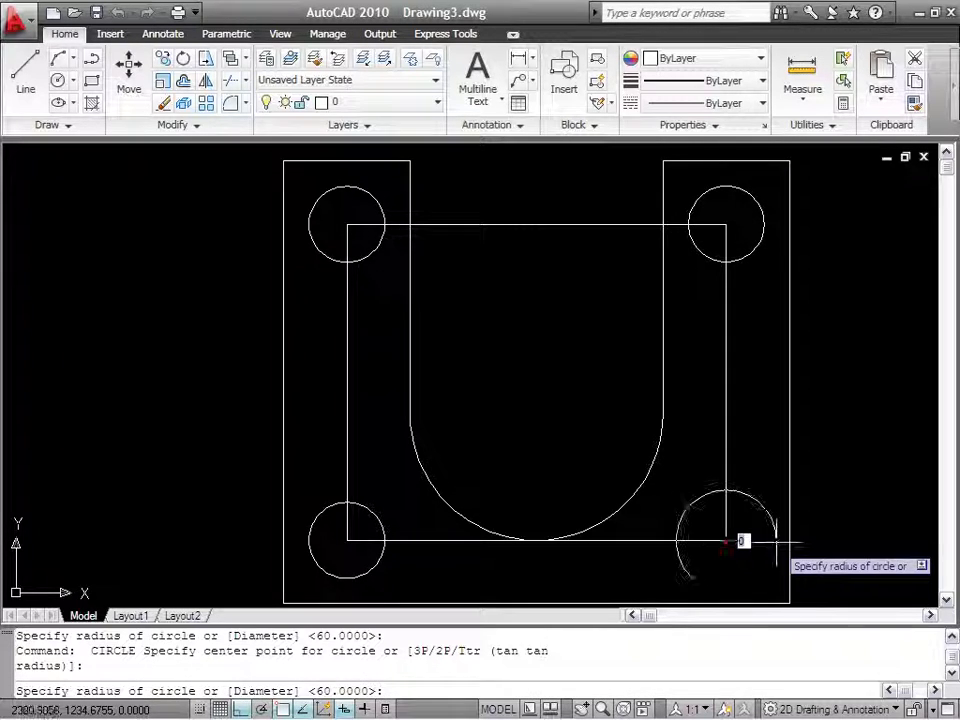
key("Return")
Draw an 8-sided polygon centred on the plate's upper-left hole, circumscribed about a circle of radius 60
scroll(586, 326, "down", 1)
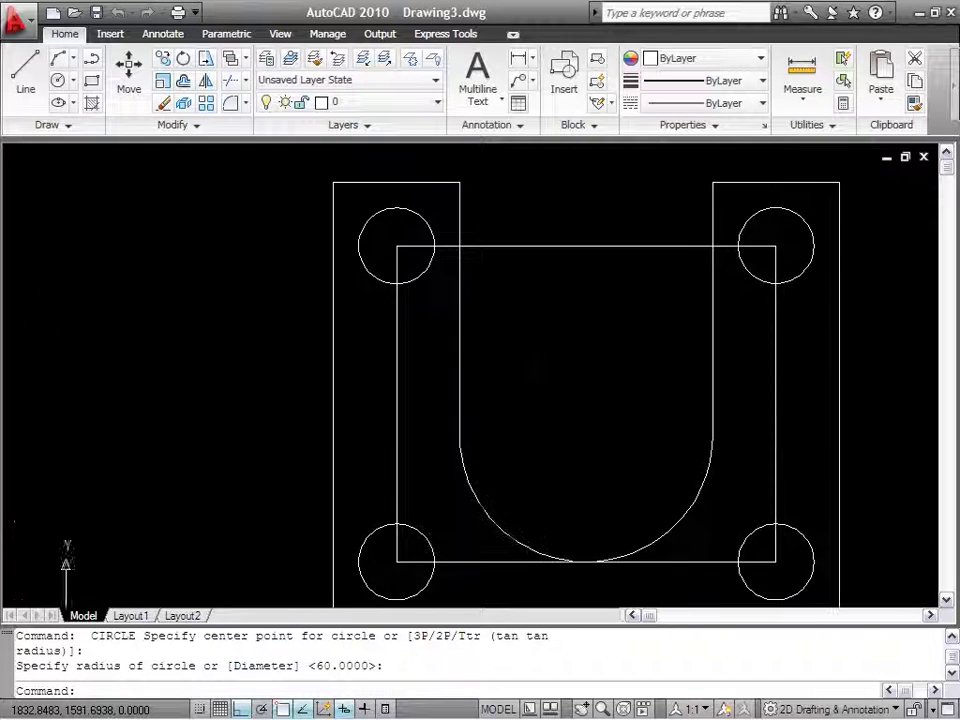
scroll(499, 330, "up", 1)
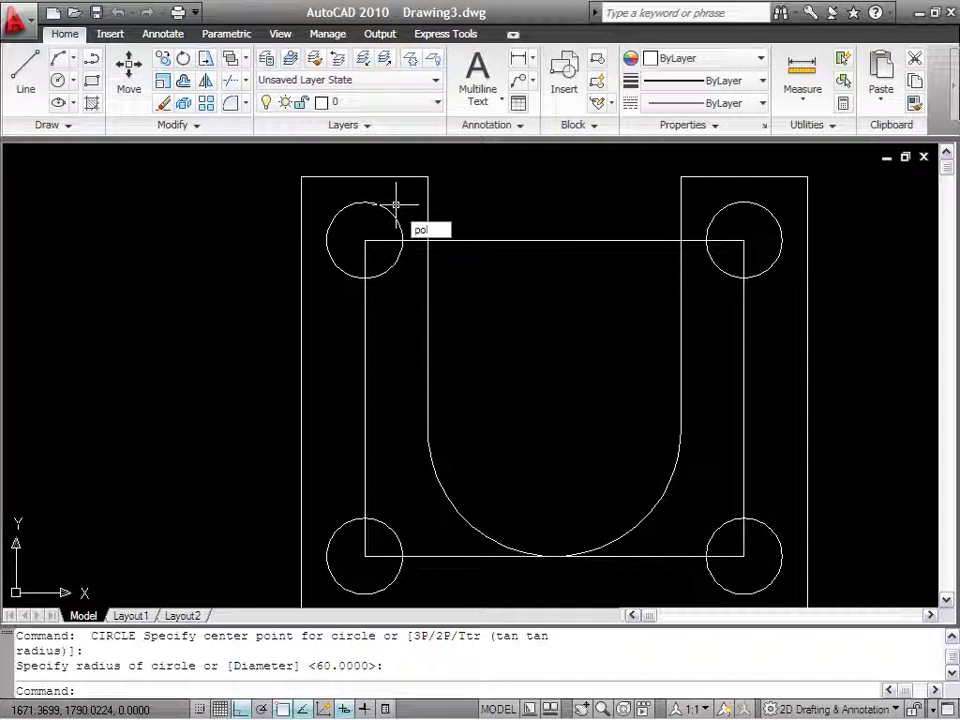
key("Return")
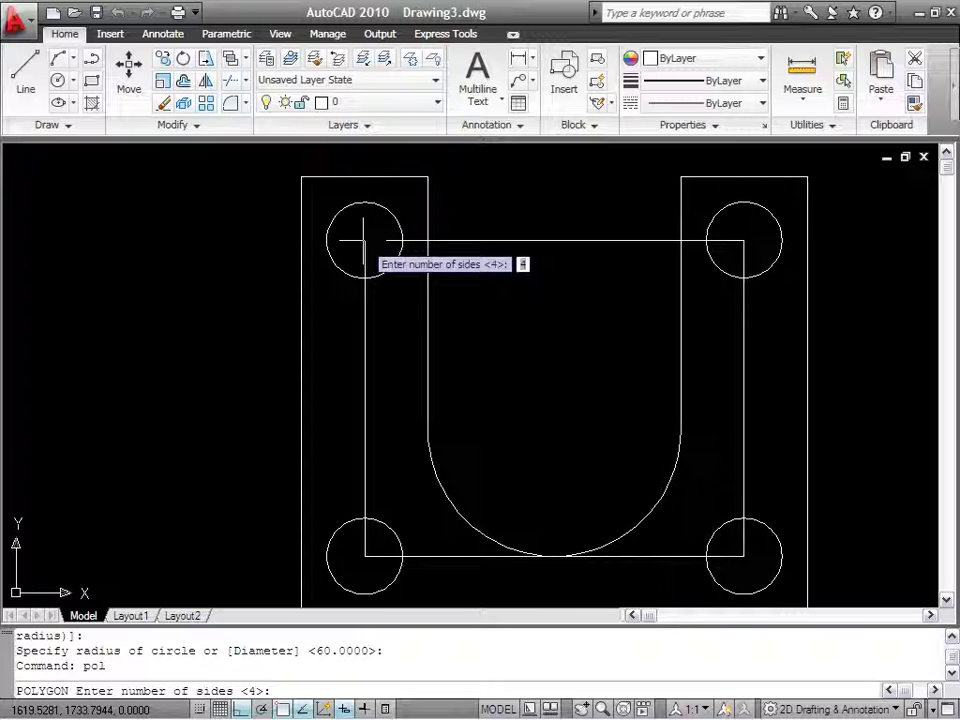
type("8")
key("Return")
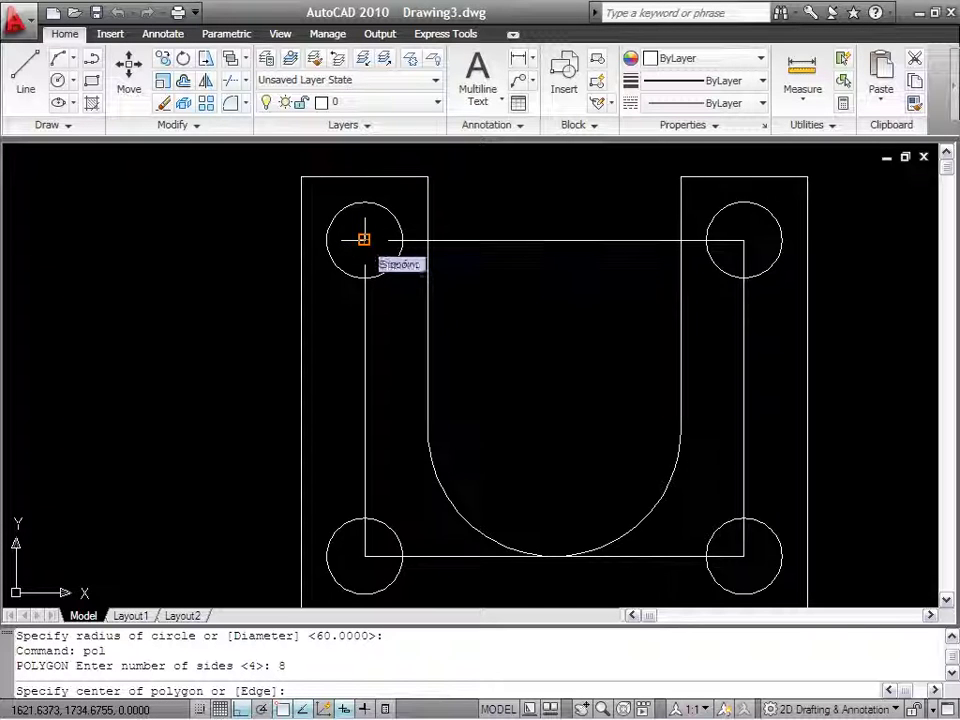
left_click(363, 239)
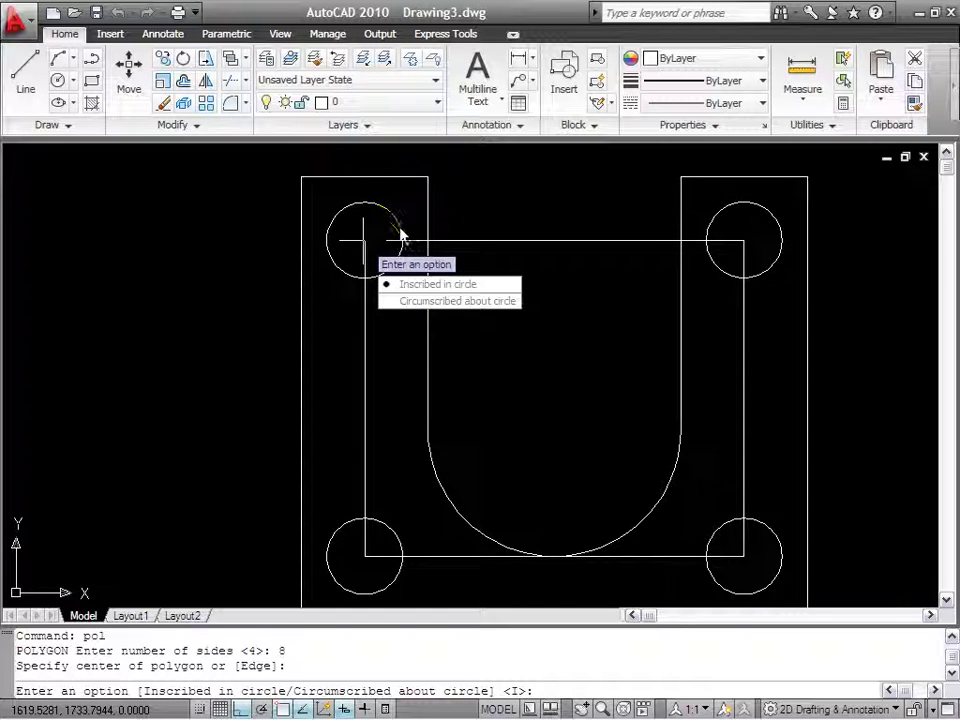
left_click(437, 286)
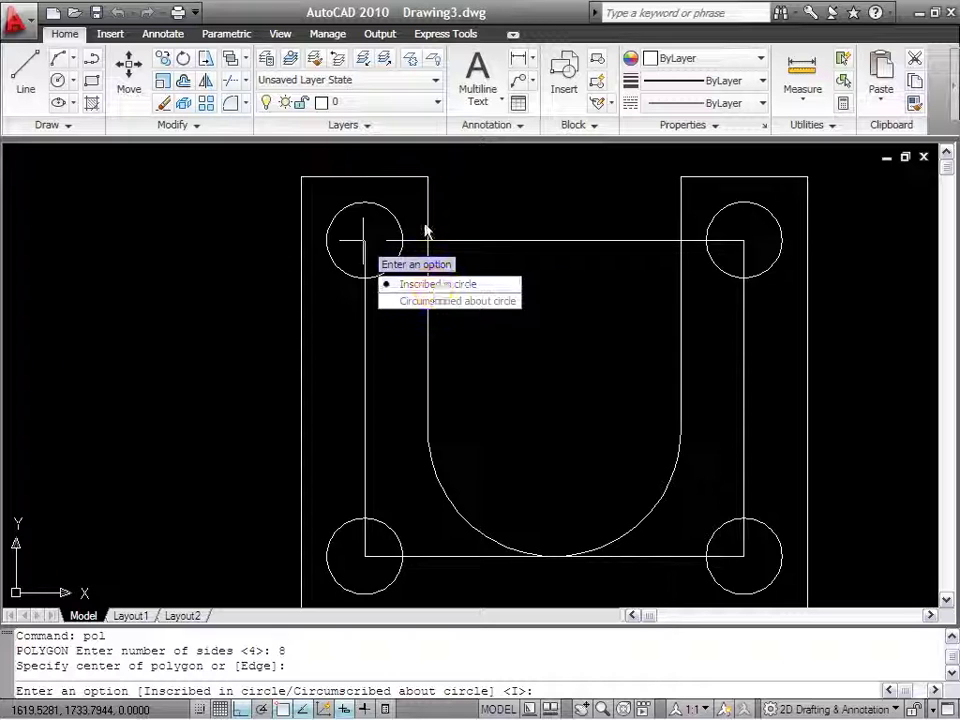
left_click(447, 300)
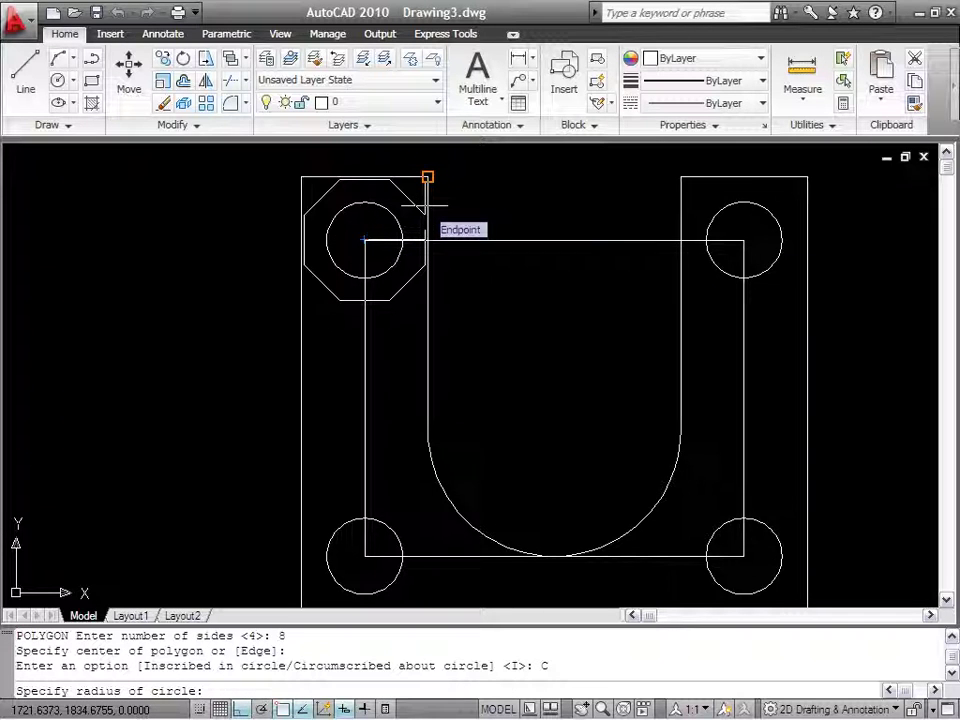
type("60")
key("Return")
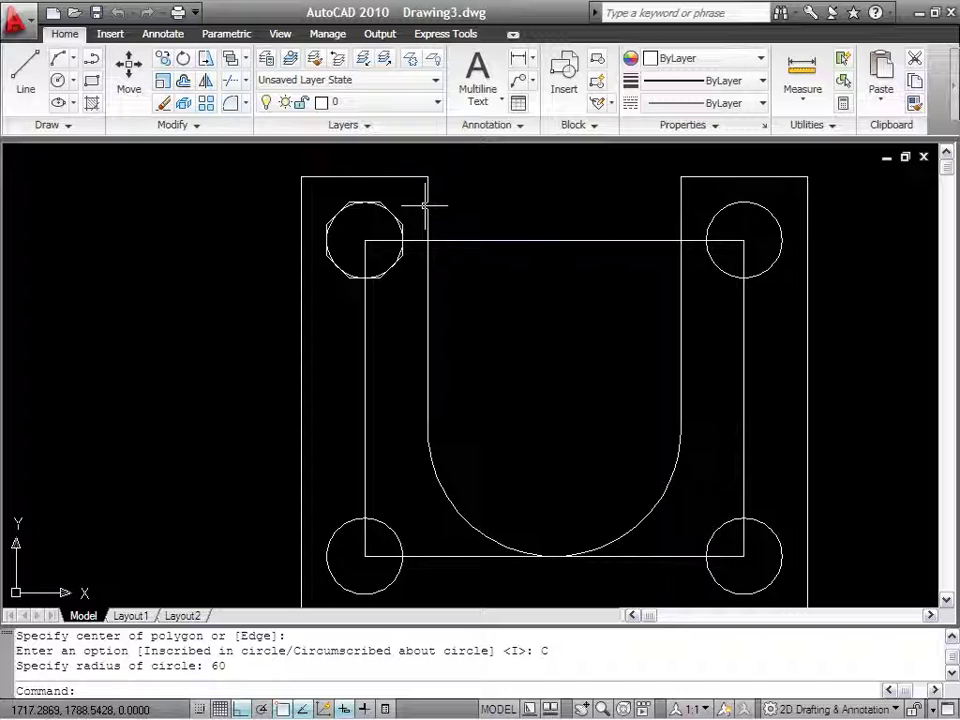
Draw an 8-sided polygon centred on the plate's lower-left hole, circumscribed about a circle of radius 60
middle_click_drag(399, 326, 409, 274)
key("Return")
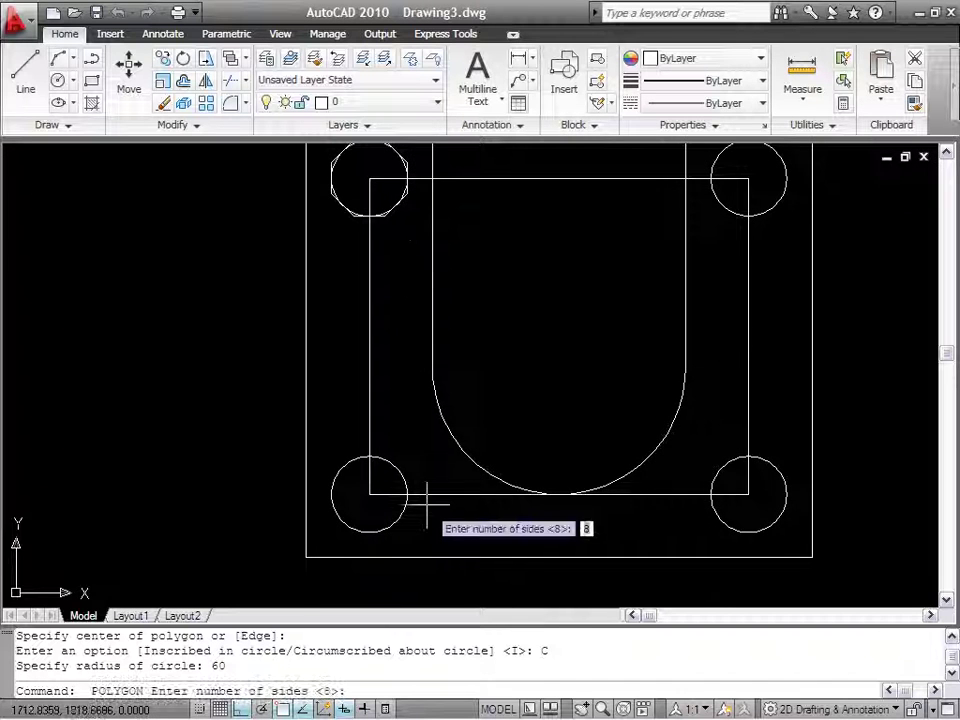
key("Return")
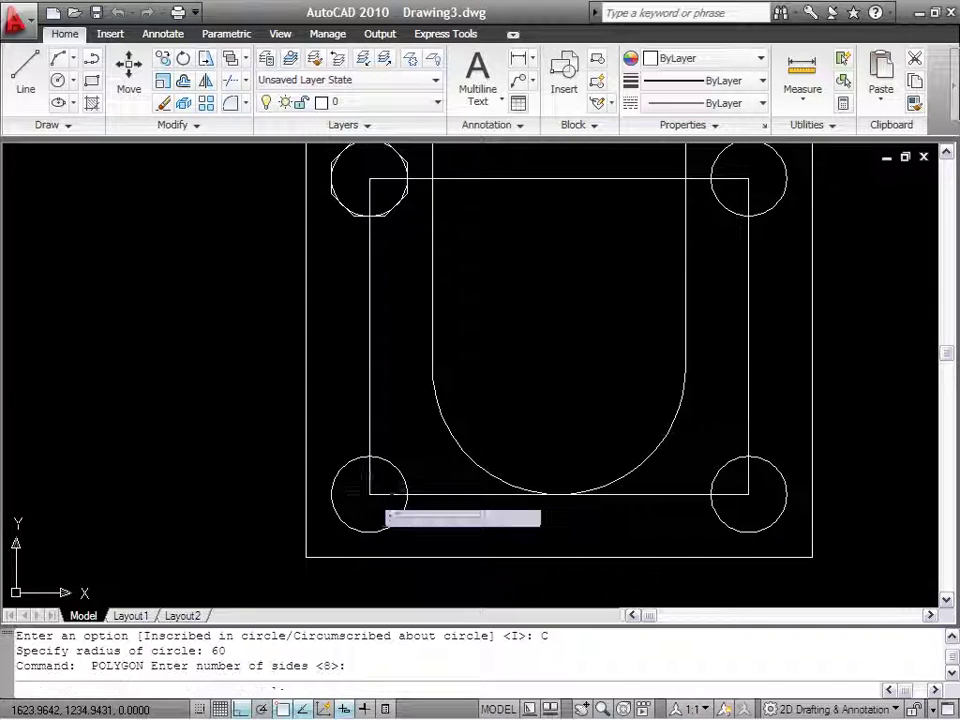
left_click(369, 494)
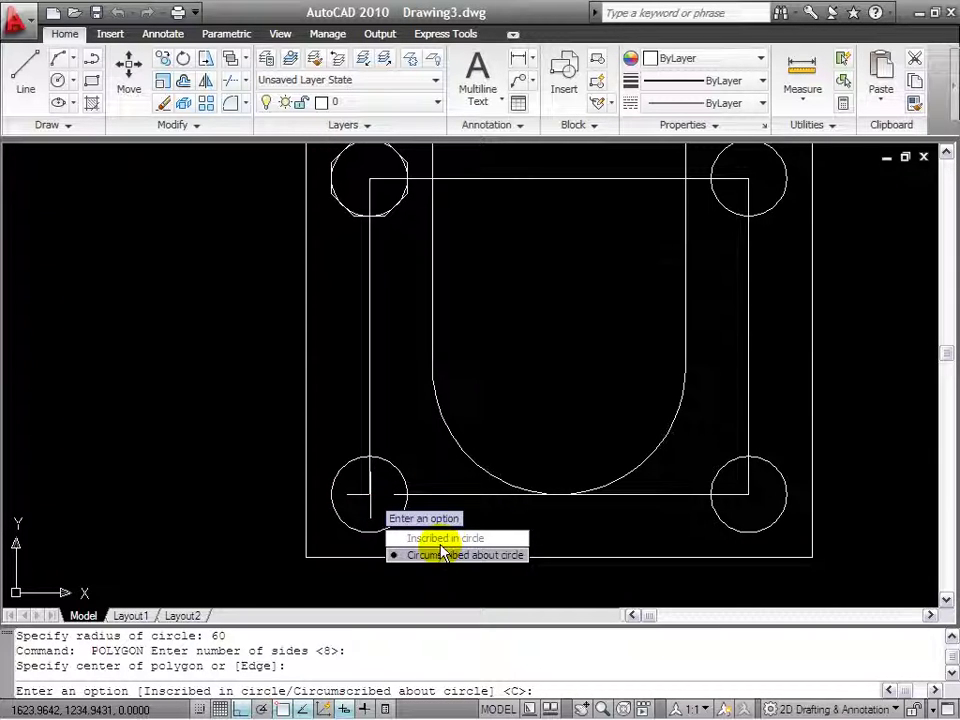
left_click(443, 553)
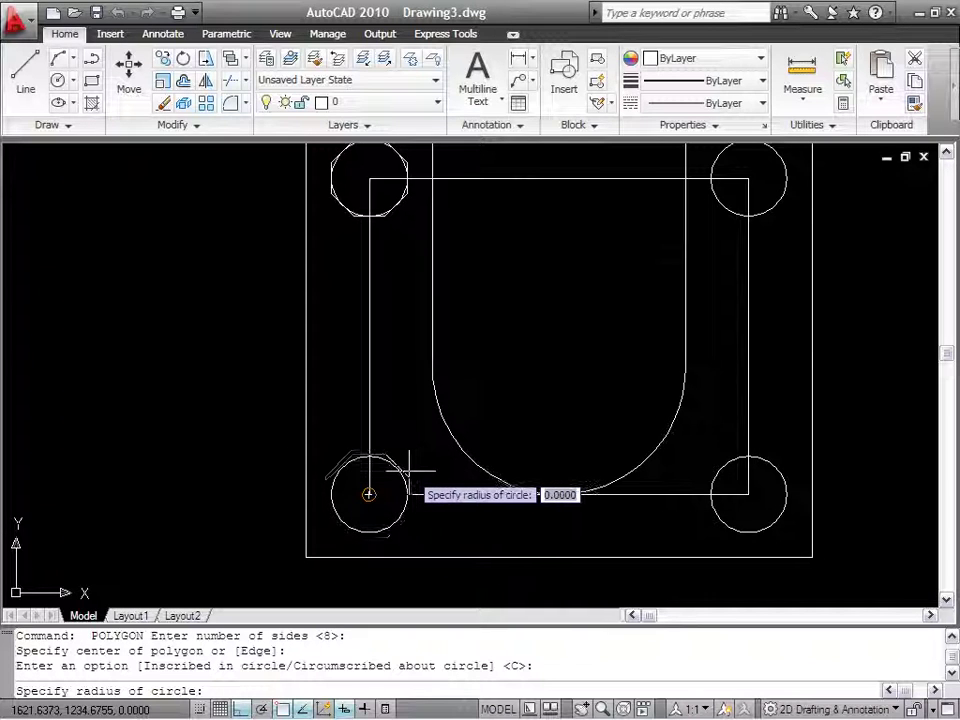
type("60")
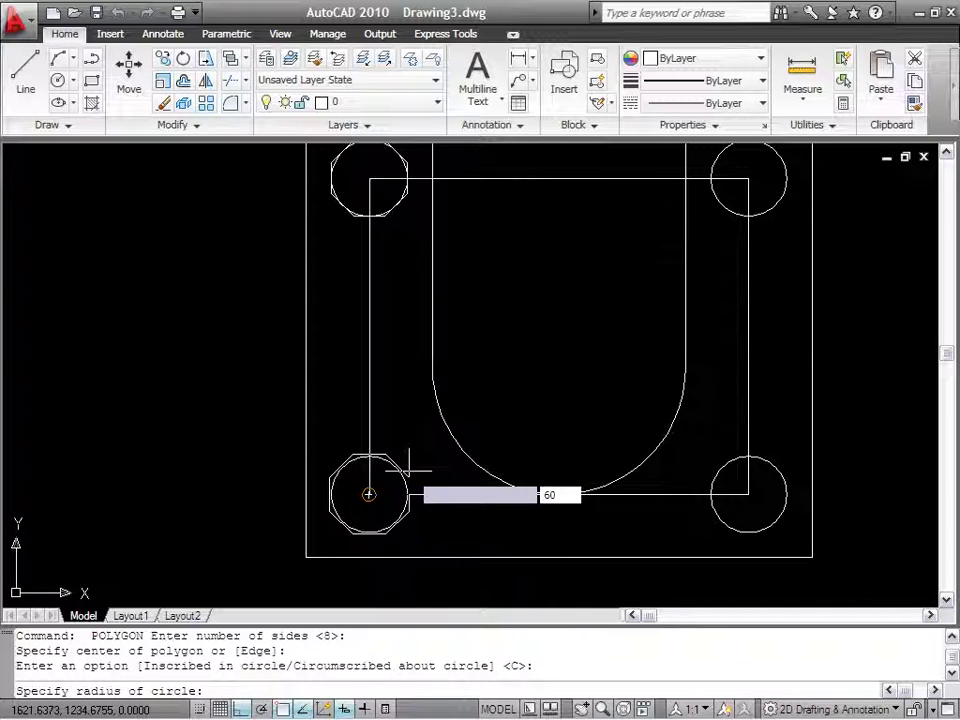
key("Return")
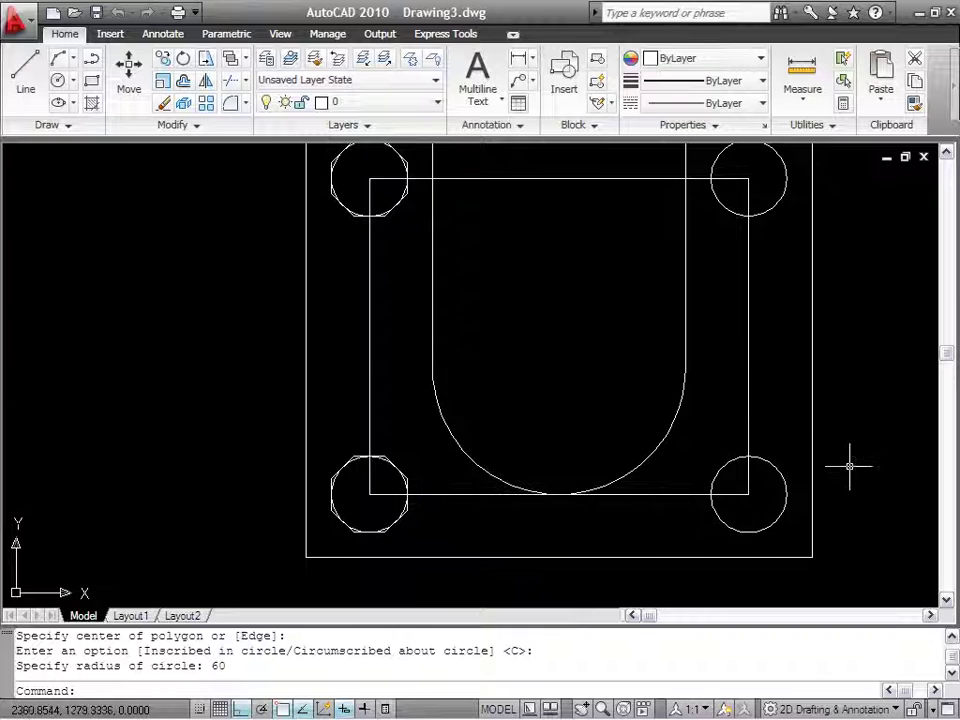
Draw an 8-sided polygon centred on the plate's upper-right hole, circumscribed about a circle of radius 60
key("Return")
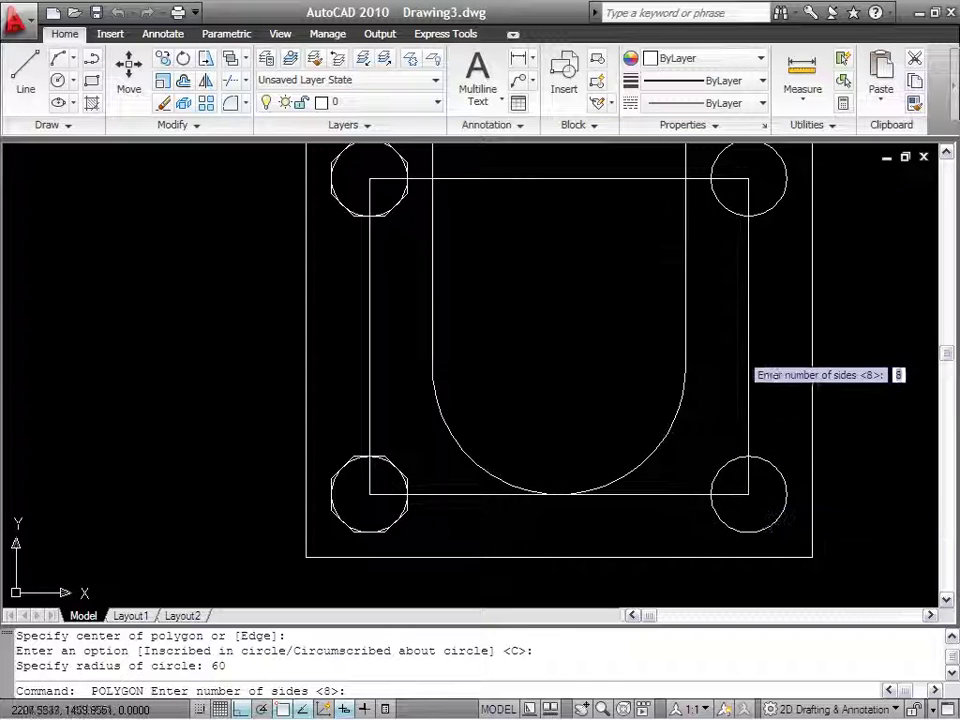
mouse_move(750, 375)
middle_mouse_down()
mouse_move(636, 392)
mouse_move(650, 357)
middle_mouse_up()
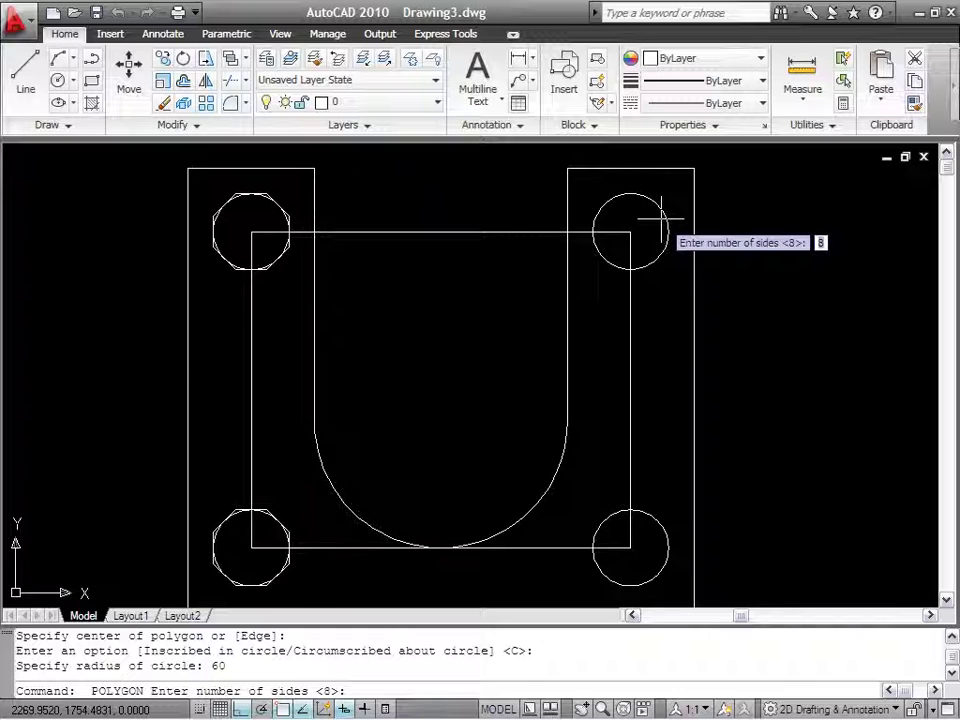
key("Return")
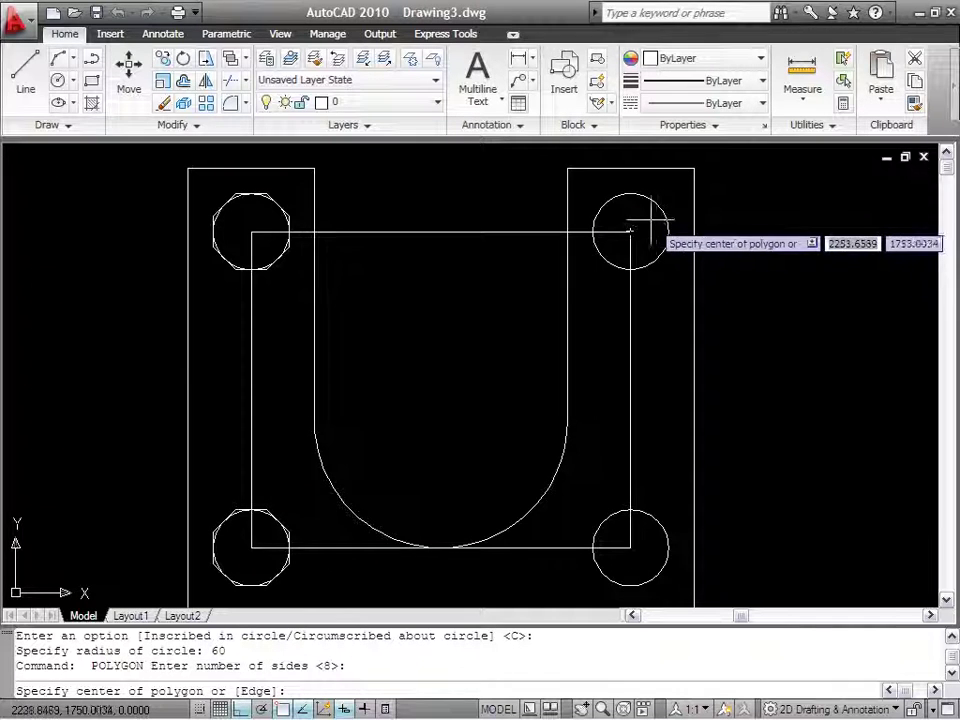
left_click(629, 231)
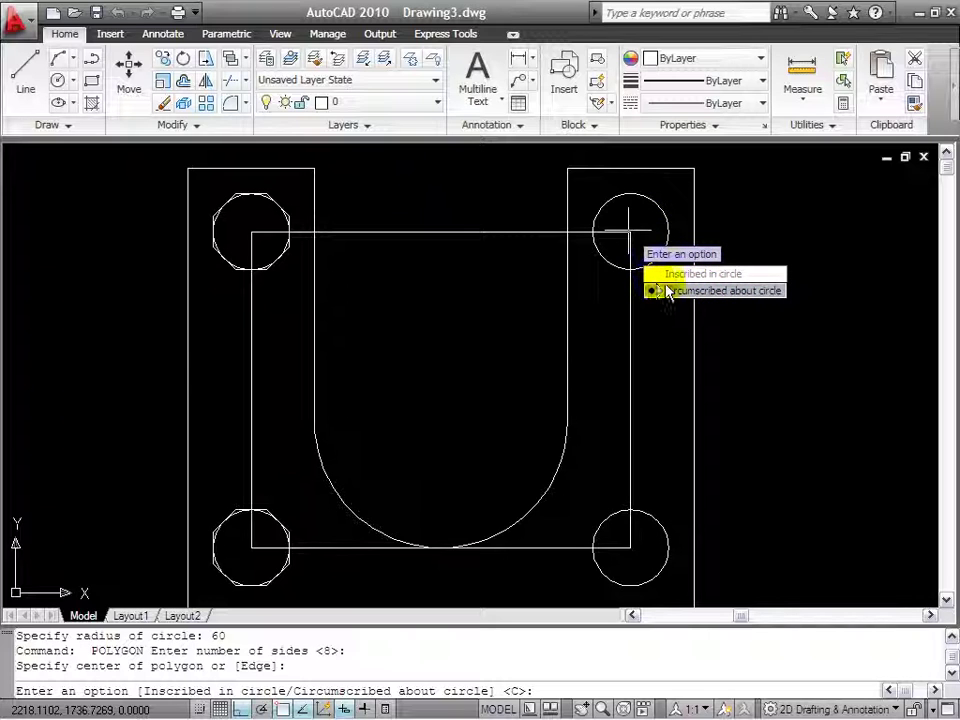
key("Return")
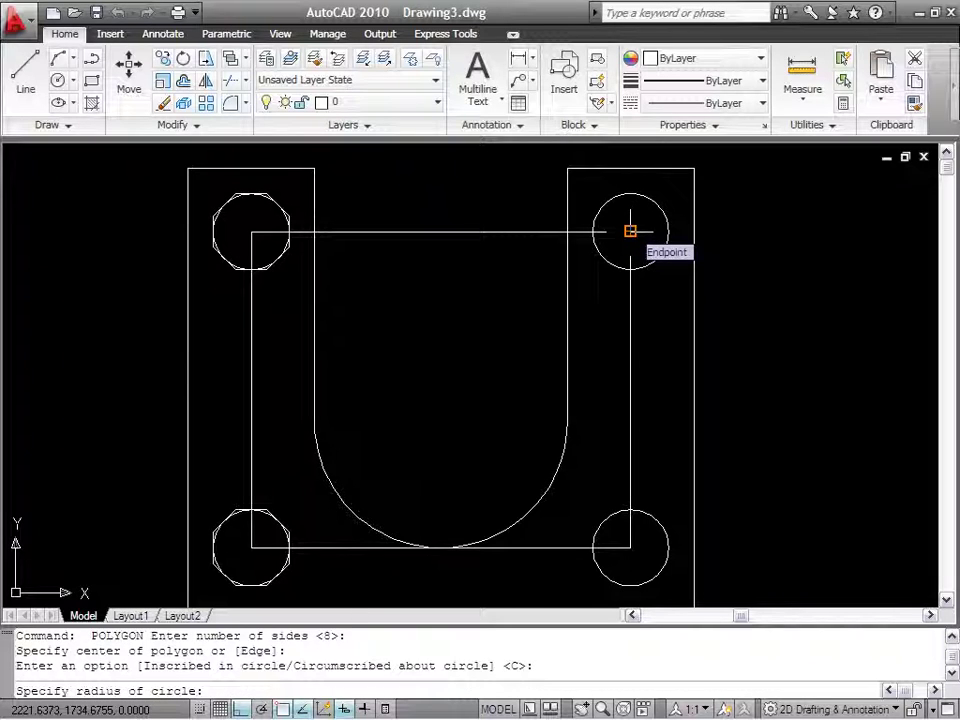
type("60")
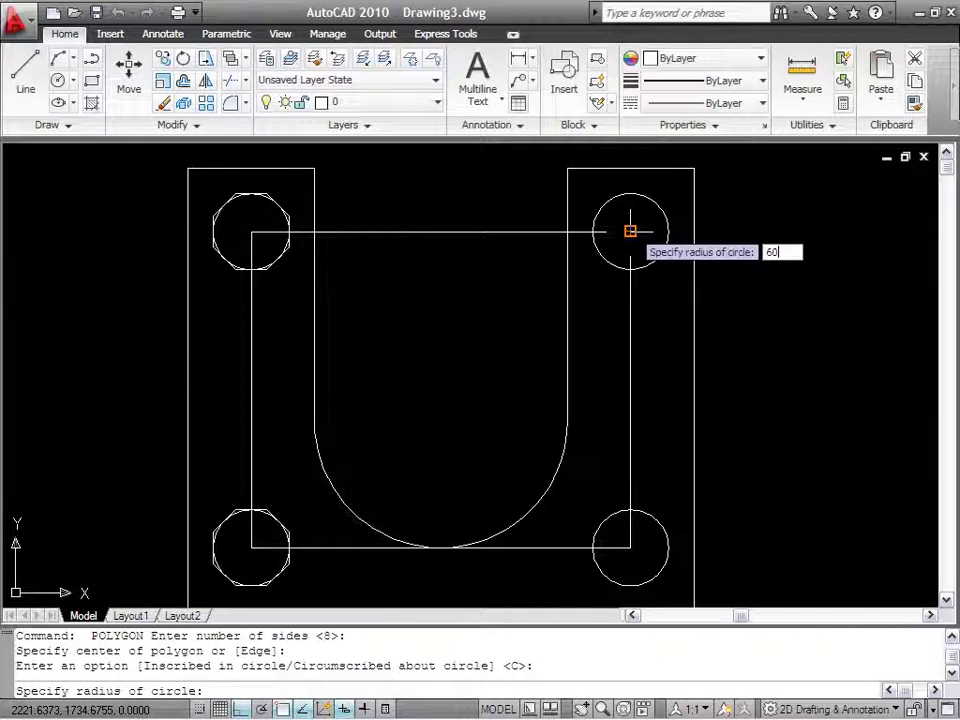
key("Return")
Draw an 8-sided polygon centred on the plate's lower-right hole, circumscribed about a circle of radius 60
key("Return")
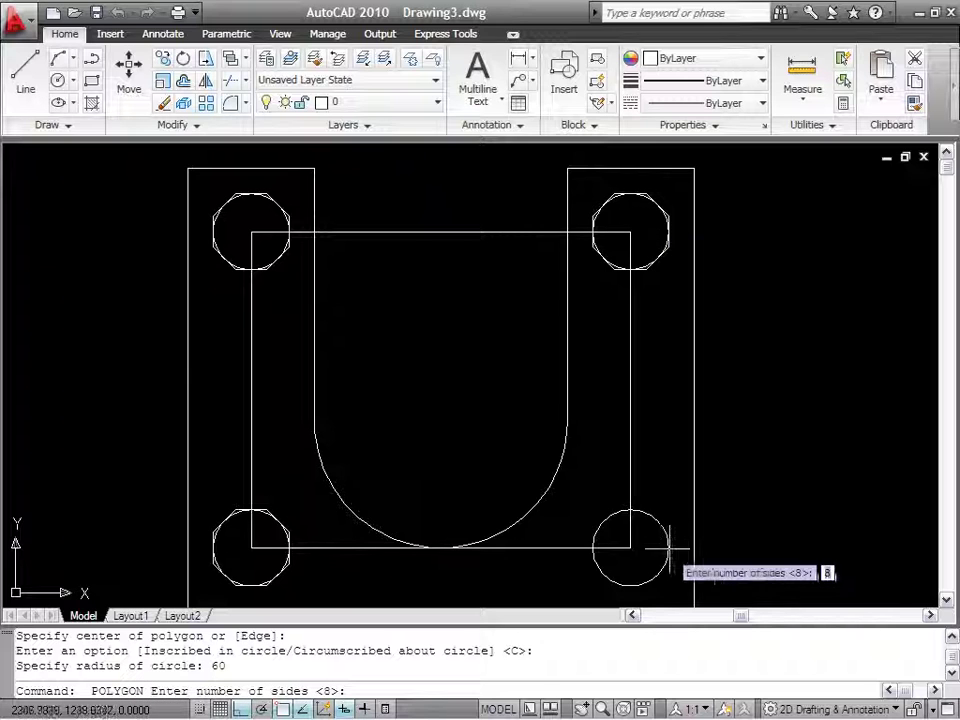
key("Return")
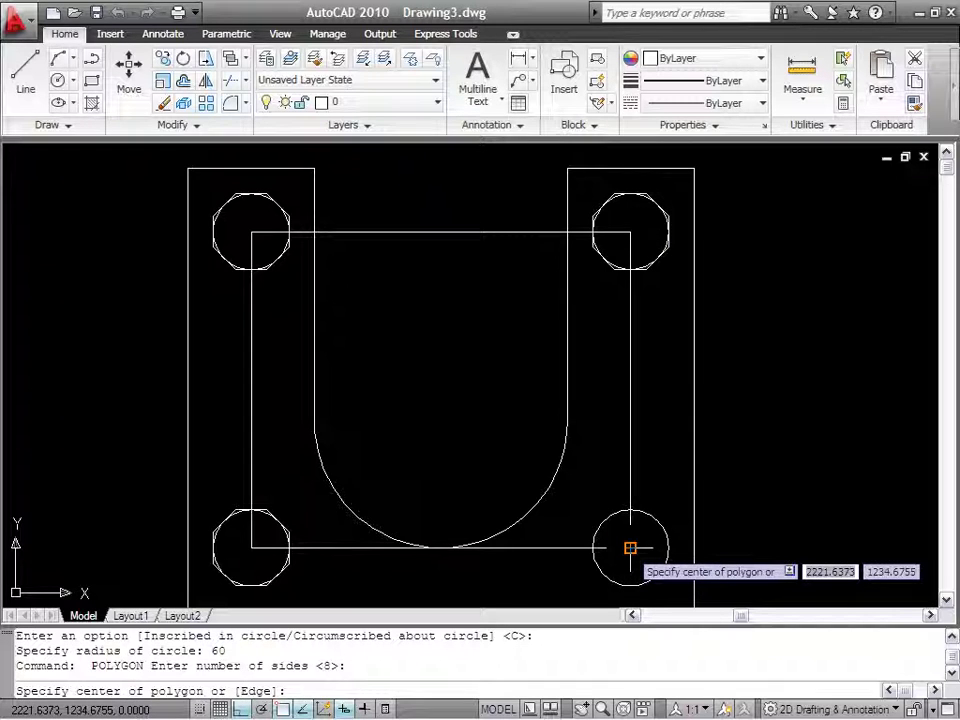
left_click(630, 548)
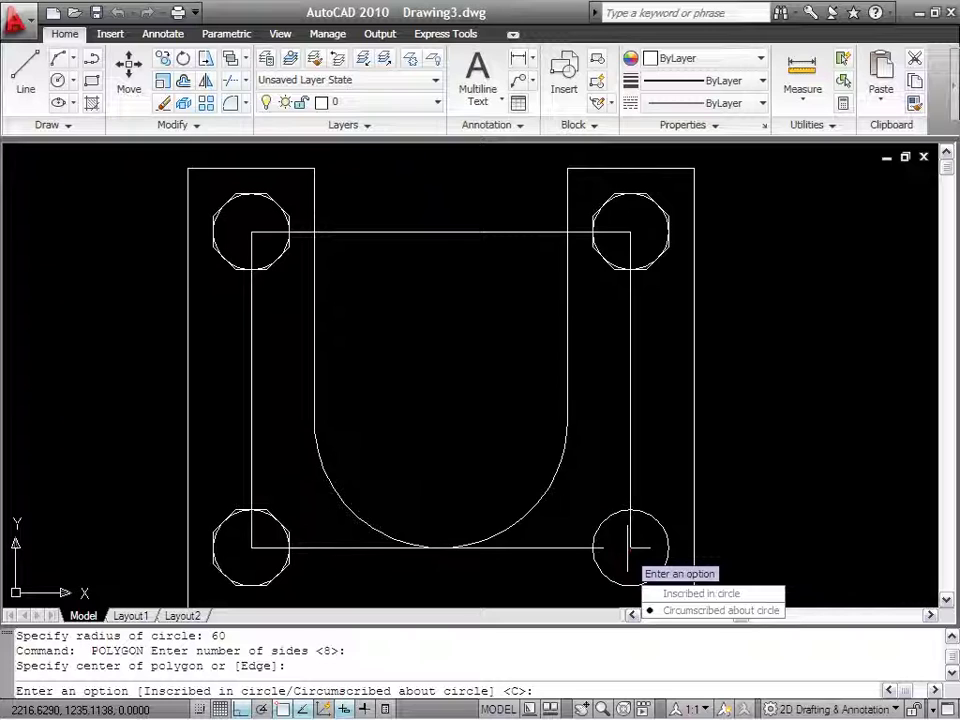
key("Return")
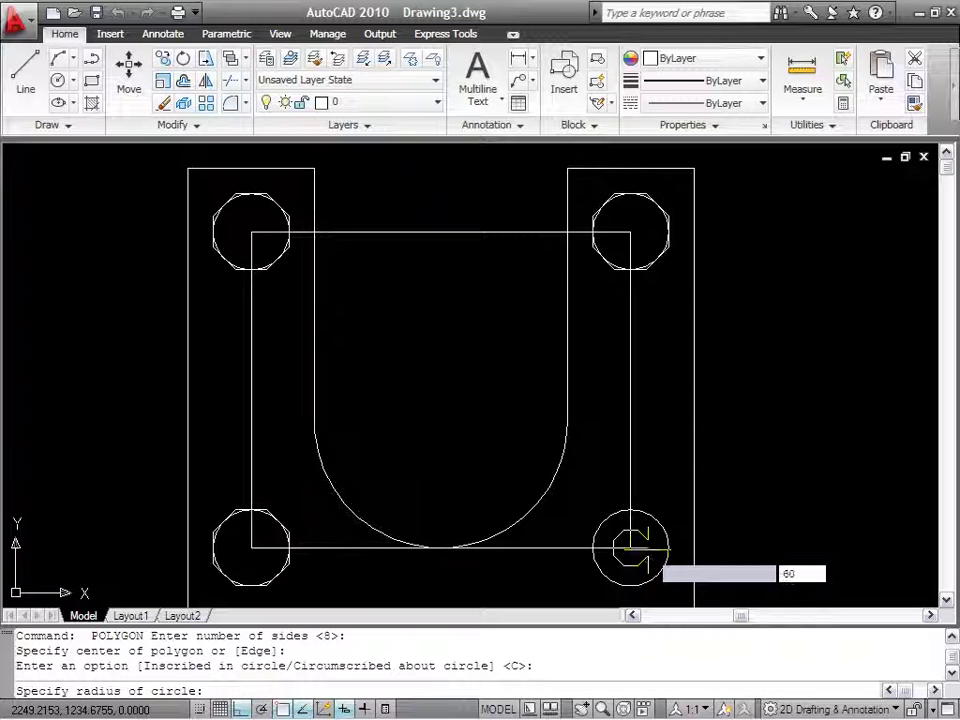
key("Return")
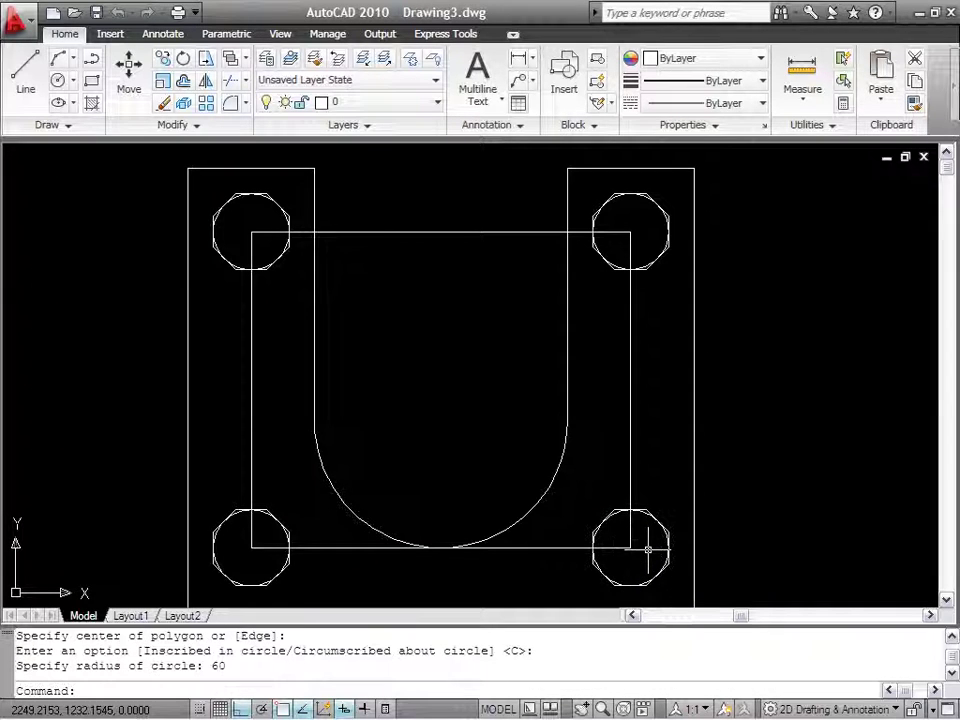
left_click(630, 352)
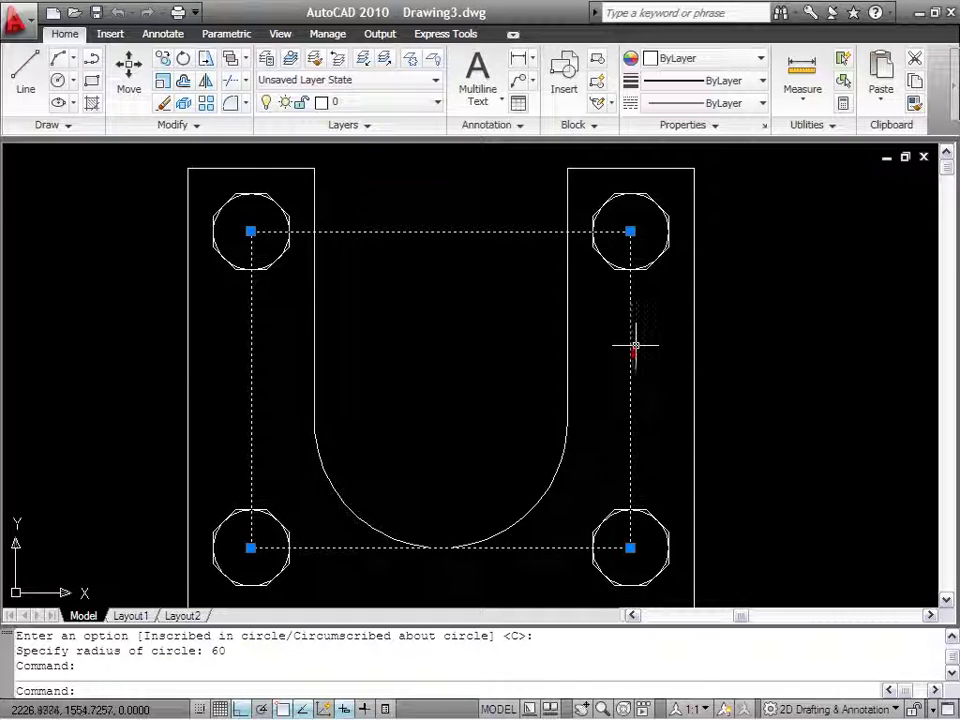
scroll(633, 353, "down", 2)
scroll(633, 353, "up", 2)
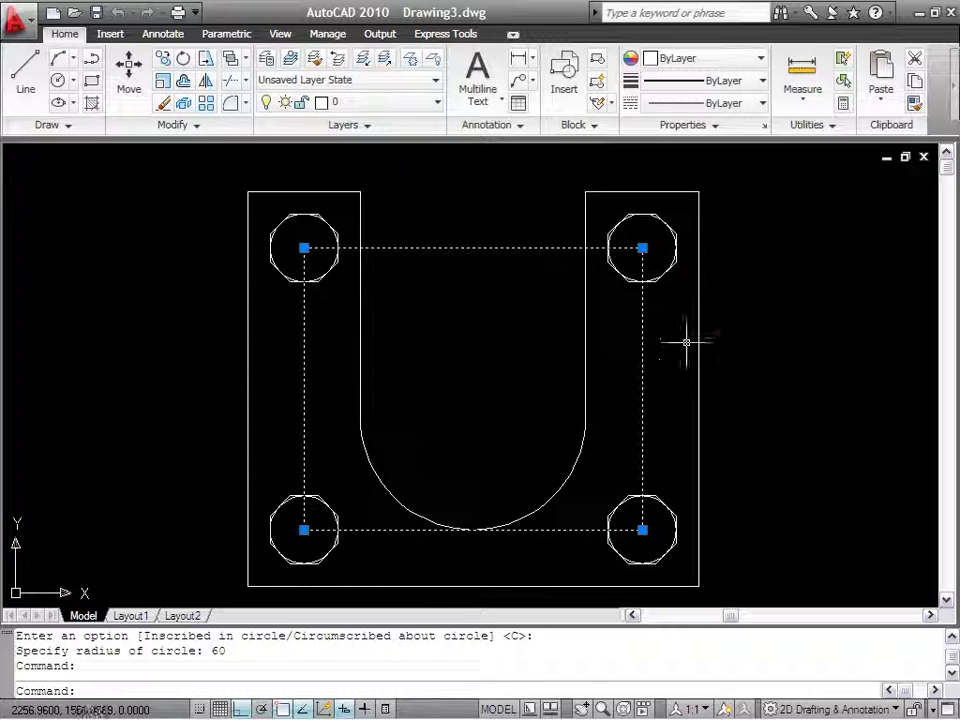
key("Escape")
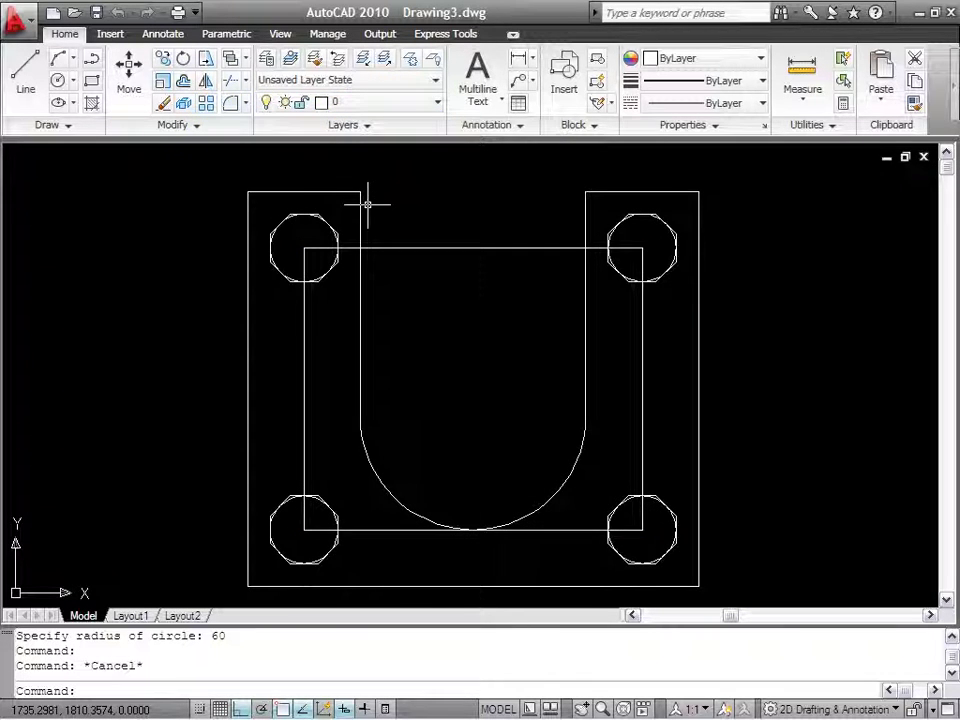
Erase the inner construction rectangle connecting the four hole centres and fit the whole plate in the view
left_click(504, 227)
left_click(458, 272)
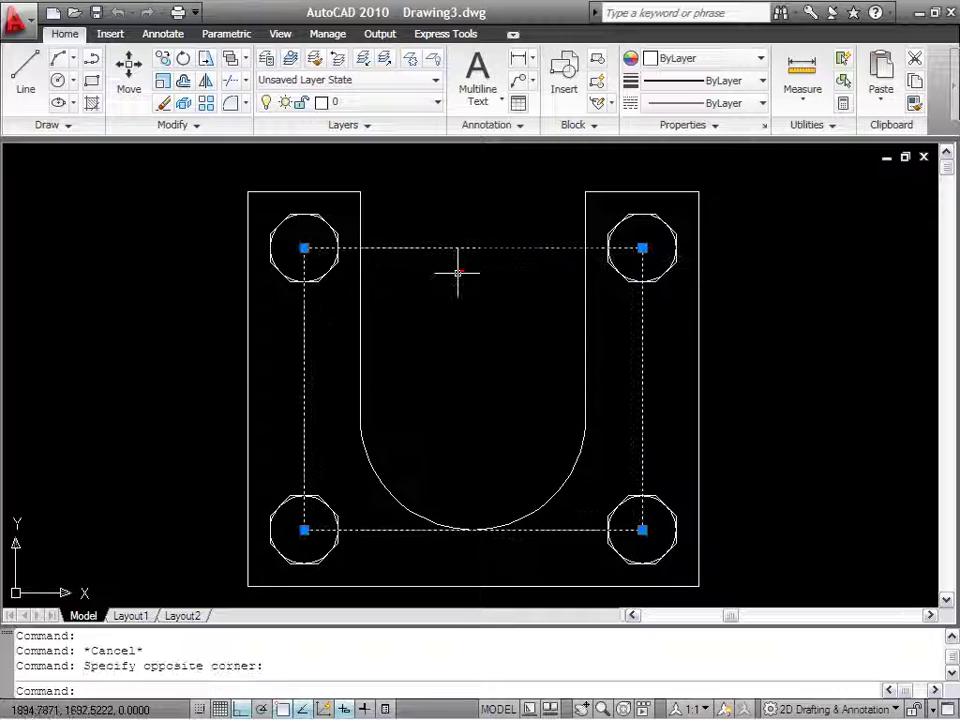
left_click(163, 107)
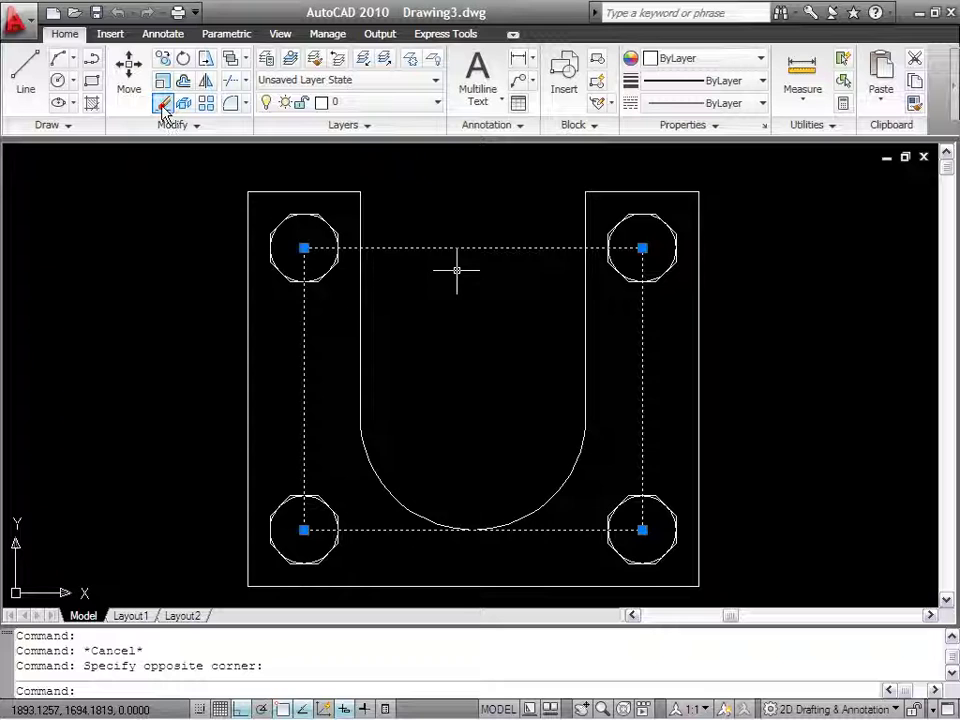
left_click(163, 107)
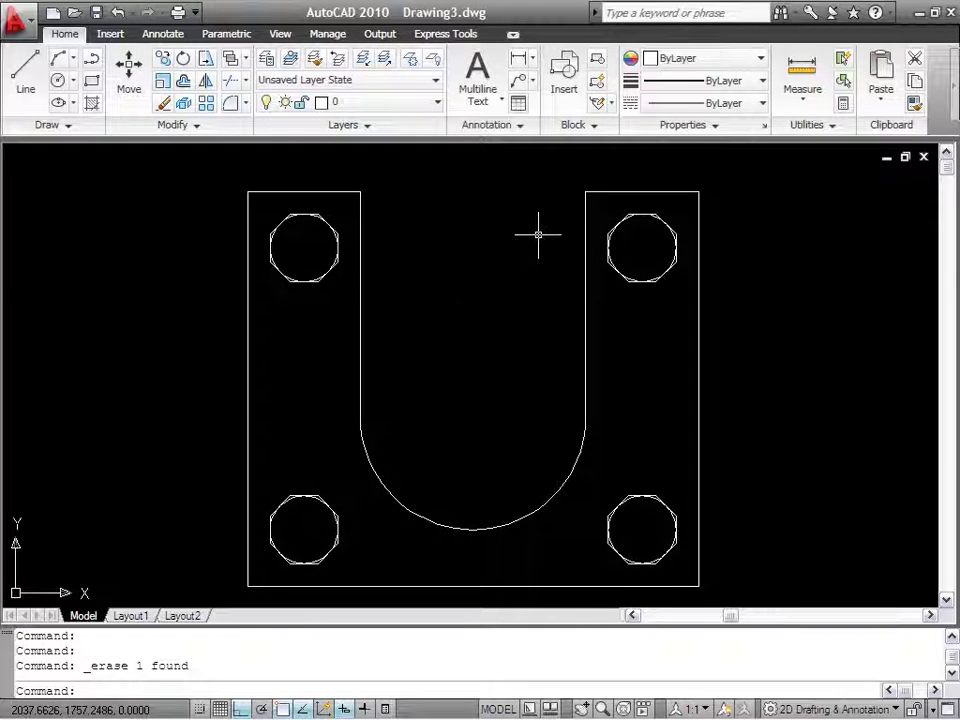
middle_click(491, 228)
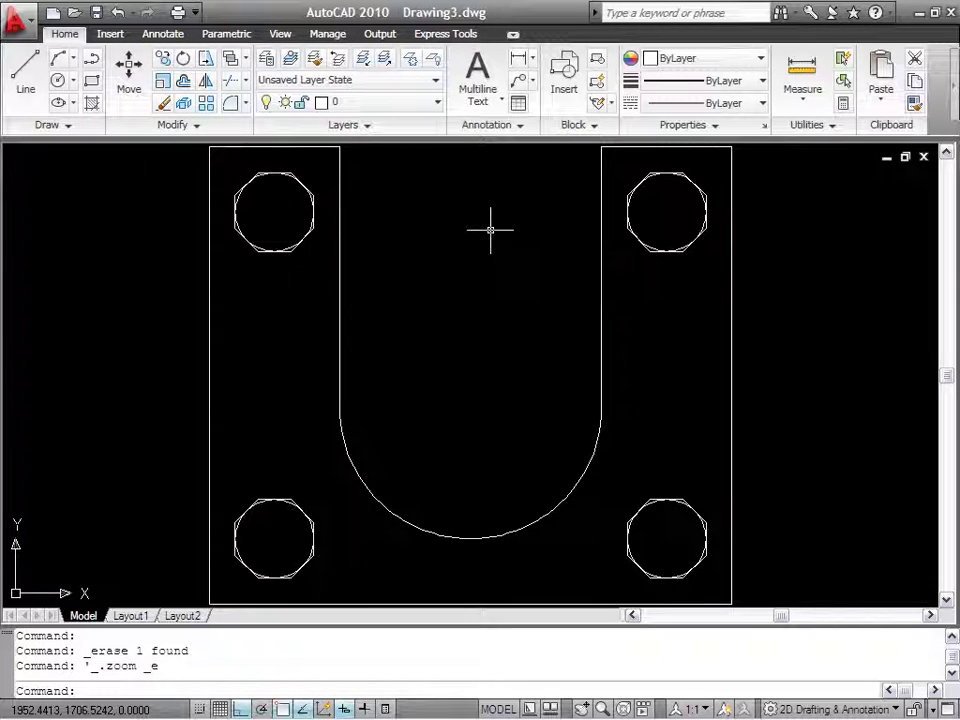